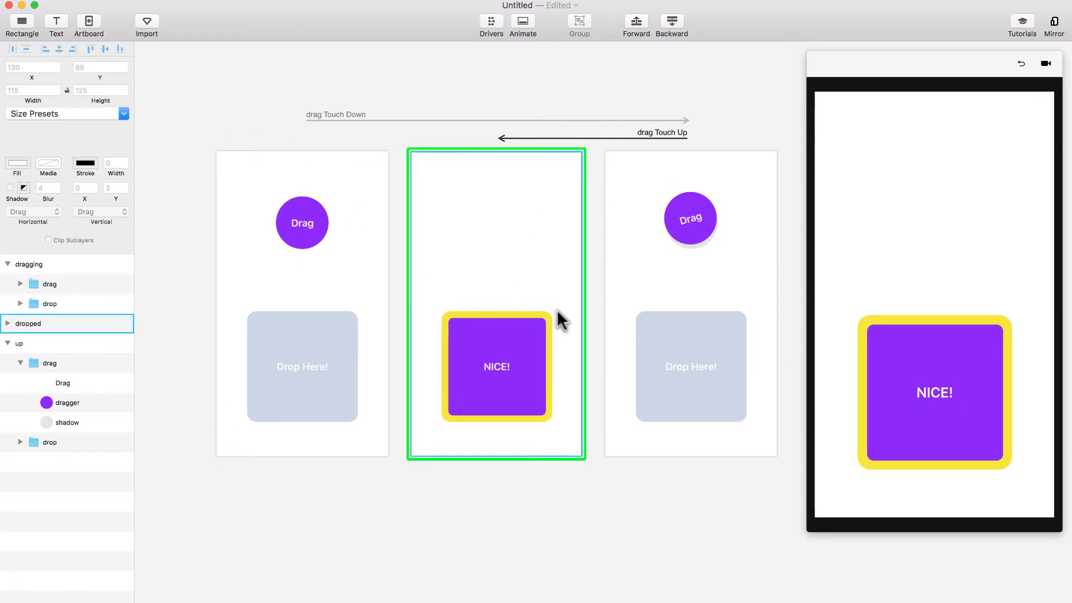
# - Reset the prototype preview and drag the purple circle down across it
pyautogui.click(850, 323)
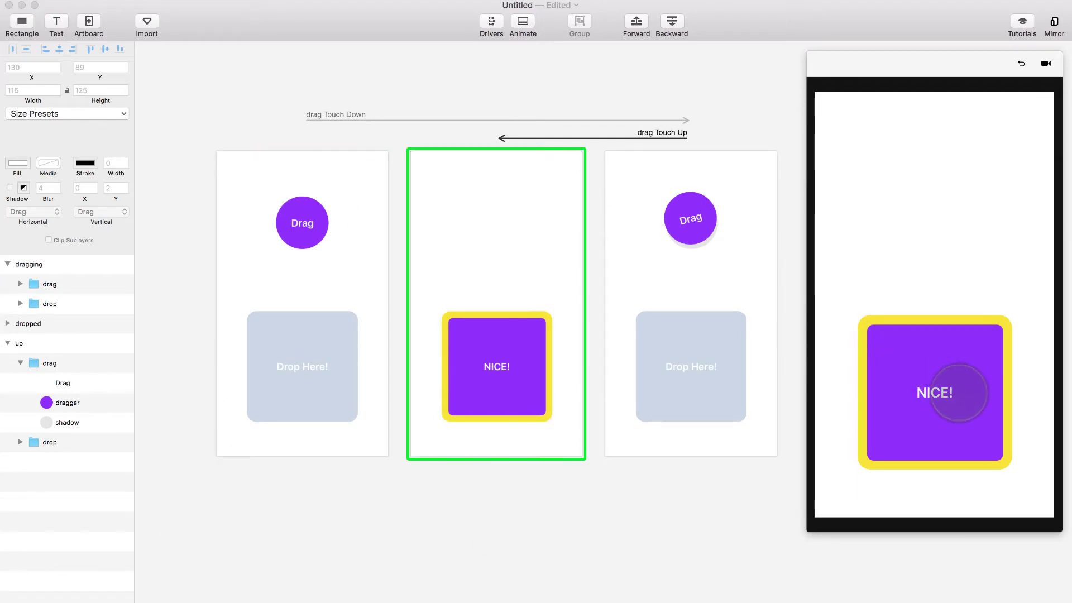
pyautogui.click(1022, 63)
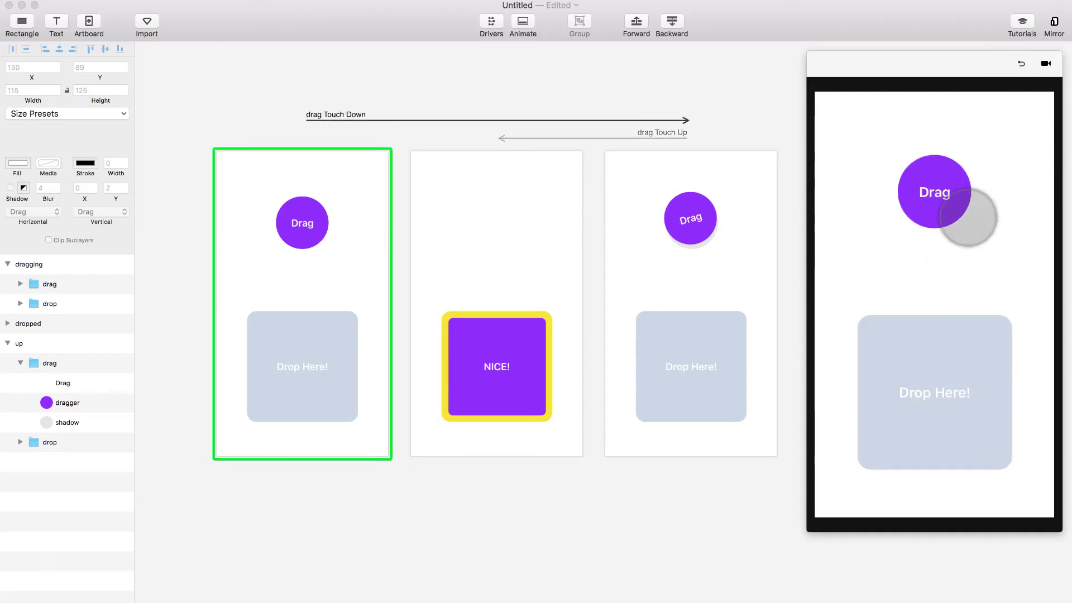
pyautogui.moveTo(950, 196); pyautogui.dragTo(923, 374)
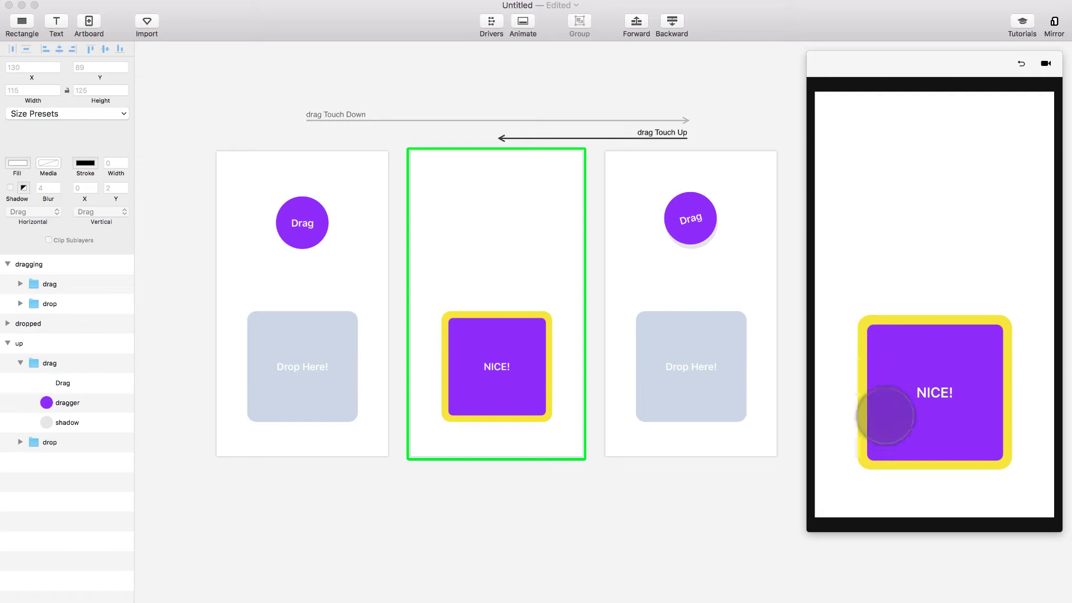
# - Replay the drop of the circle onto Drop Here!, then close the Untitled document
pyautogui.click(1022, 65)
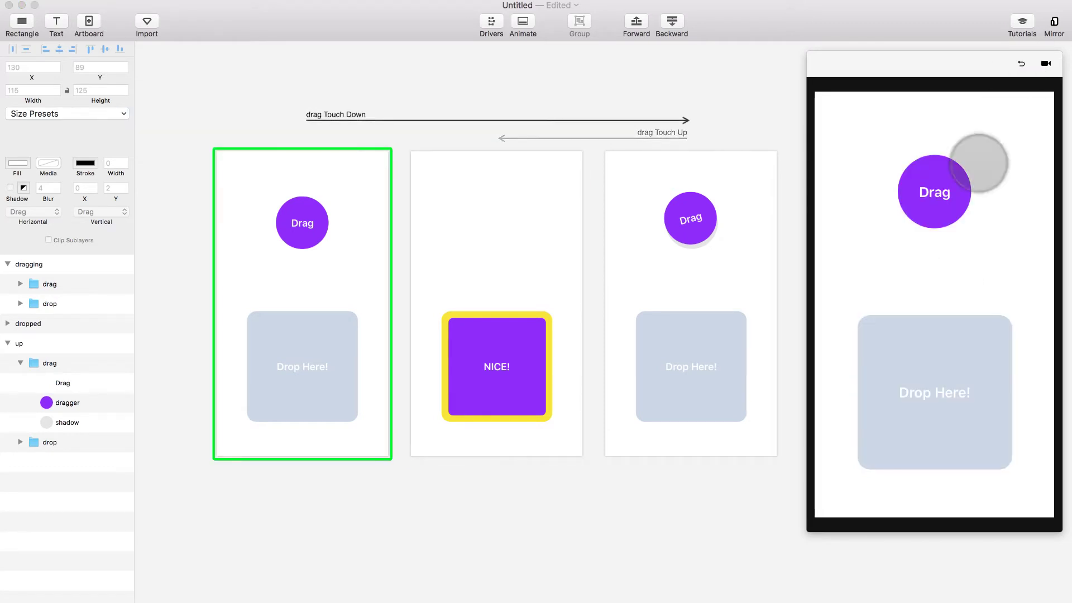
pyautogui.moveTo(950, 196); pyautogui.dragTo(960, 364)
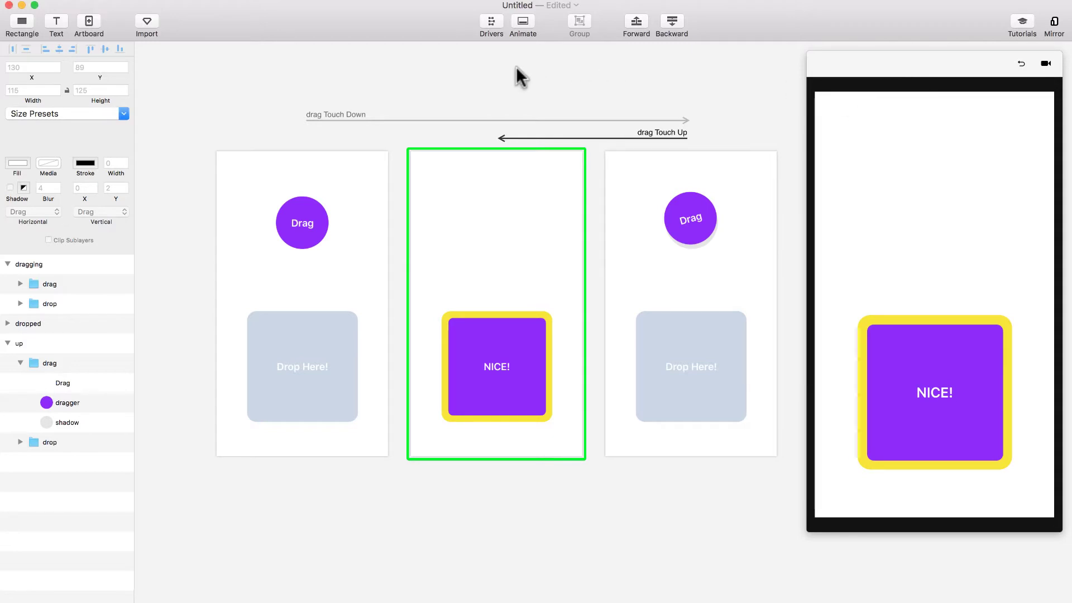
pyautogui.press('super+w')
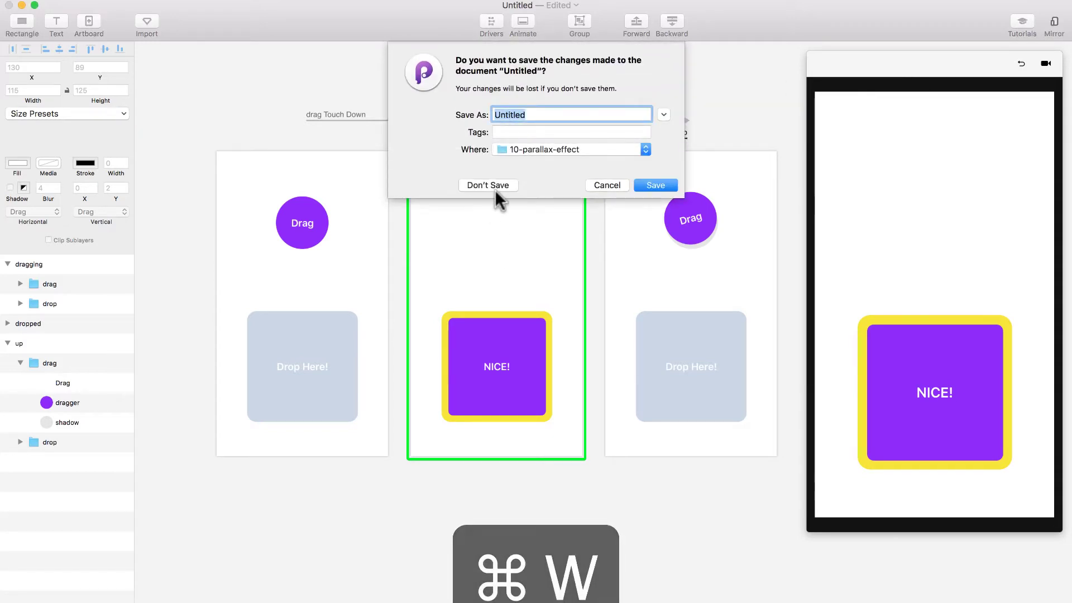
# - Discard the Principle changes and zoom Sketch in on the dragging and up artboards
pyautogui.click(488, 185)
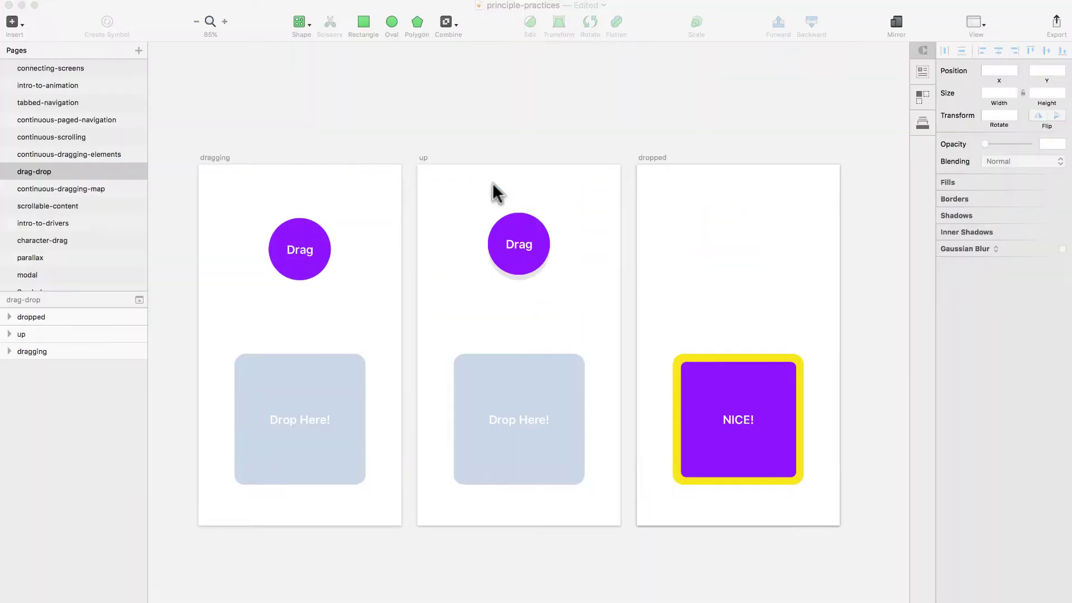
pyautogui.click(491, 79)
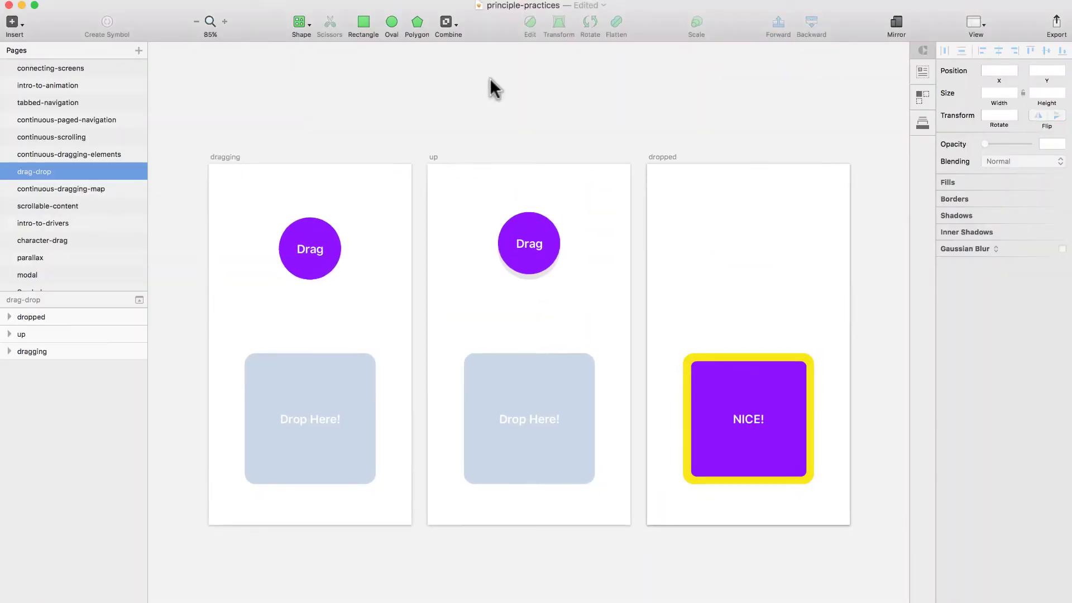
pyautogui.press('z')
pyautogui.moveTo(184, 133); pyautogui.dragTo(881, 577)
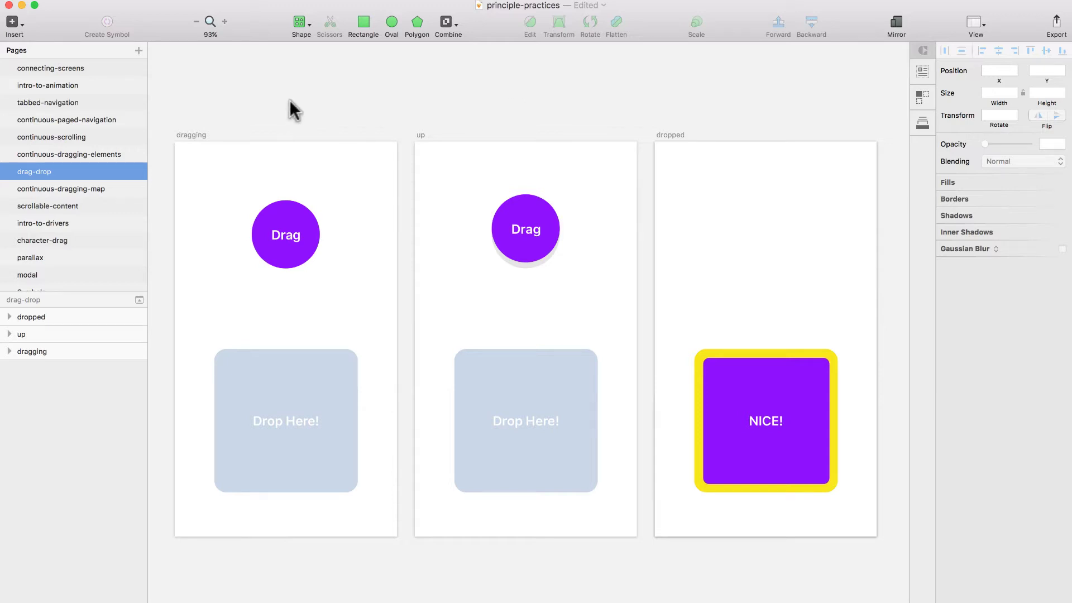
# - Inspect the circles in the dragging and up artboards
pyautogui.hscroll(-1, 289, 100)
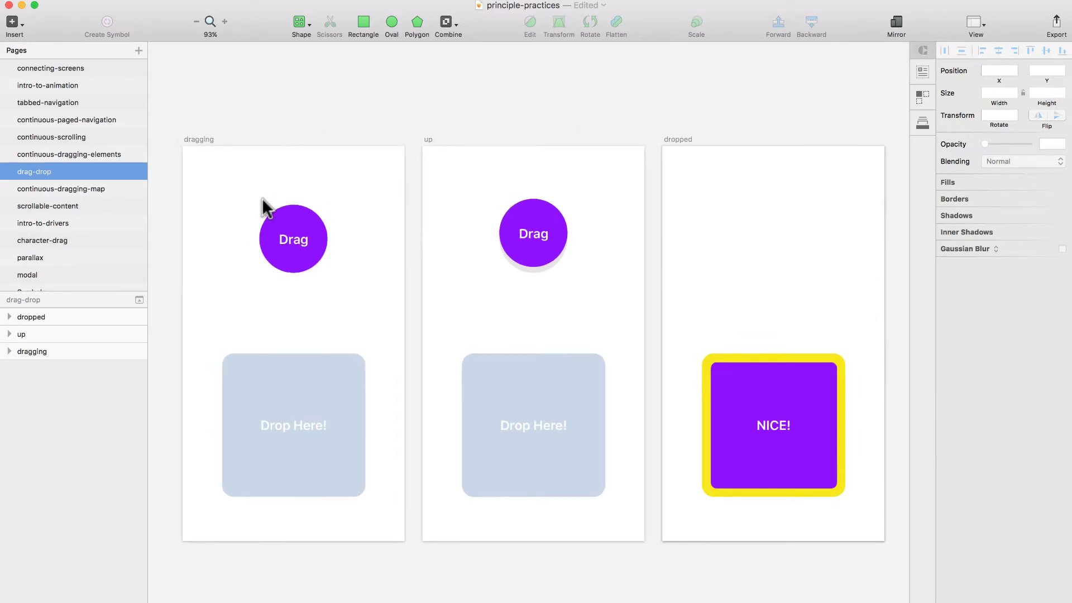
pyautogui.click(295, 228)
pyautogui.click(295, 228)
pyautogui.click(517, 232)
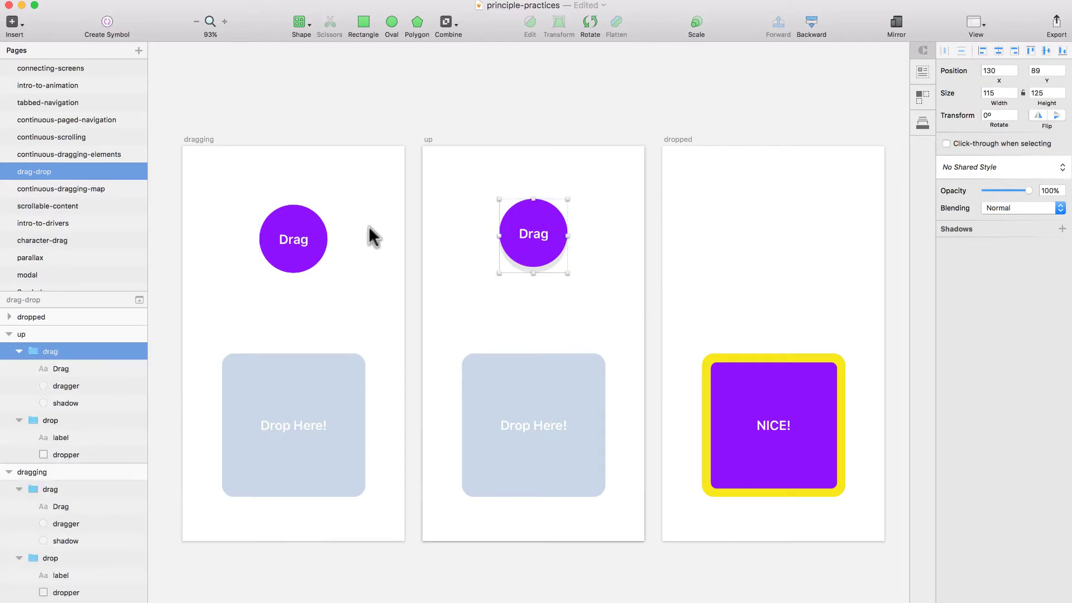
pyautogui.click(325, 244)
pyautogui.hscroll(-2, 395, 311)
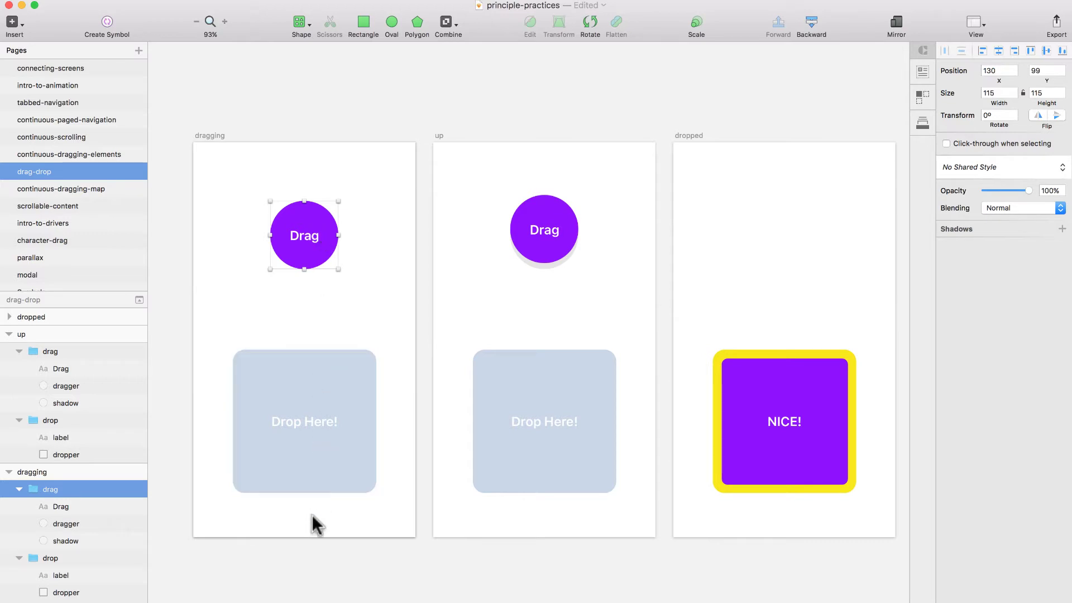
# - Inspect the up artboard's circle group and the dropped artboard
pyautogui.click(438, 136)
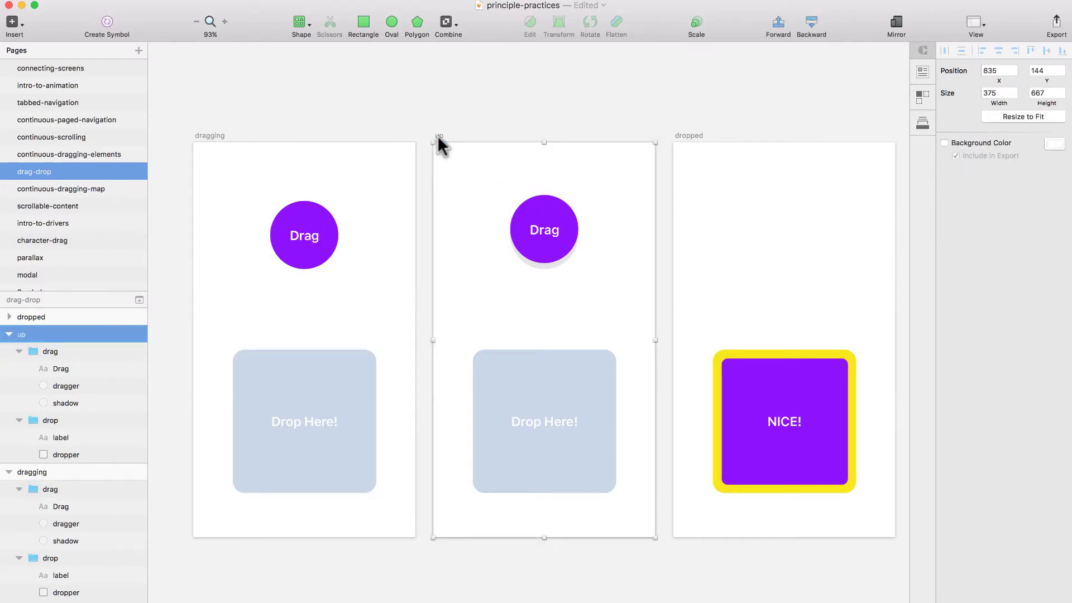
pyautogui.click(541, 254)
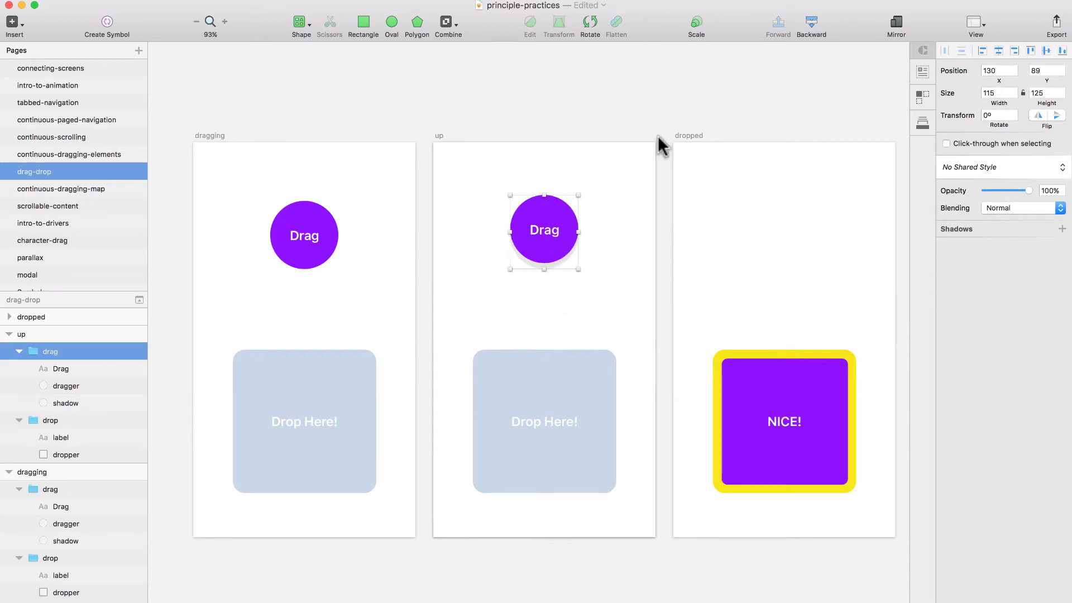
pyautogui.click(652, 112)
pyautogui.hscroll(1, 651, 108)
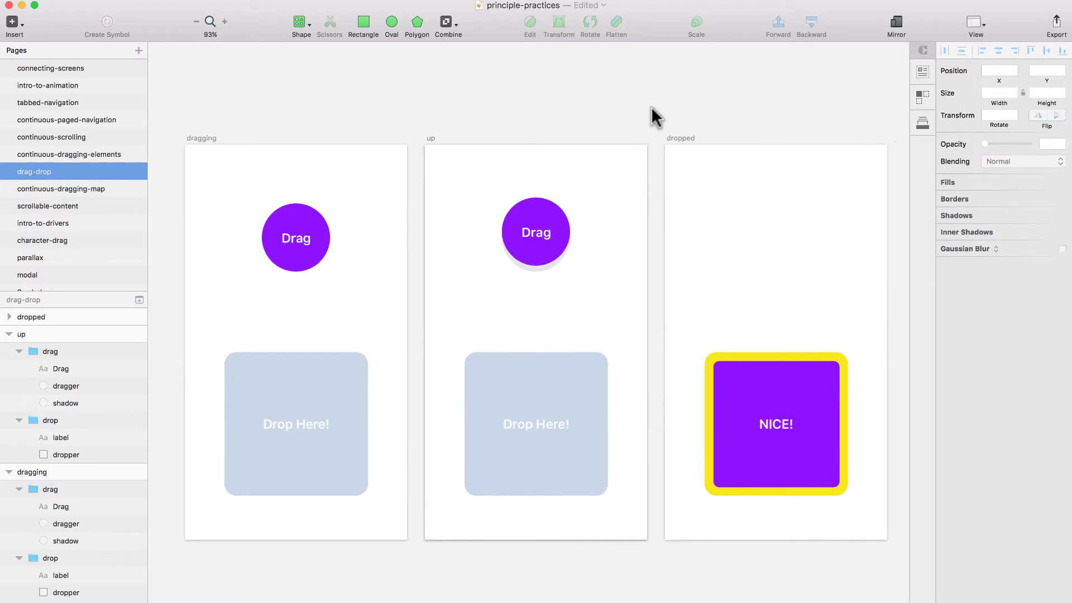
pyautogui.click(682, 138)
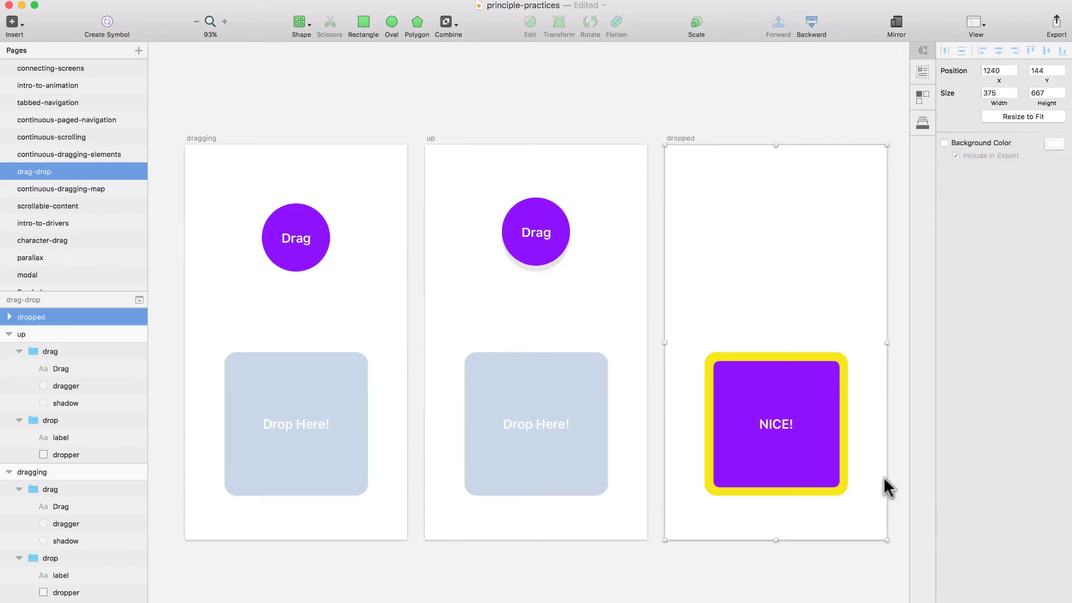
pyautogui.click(719, 597)
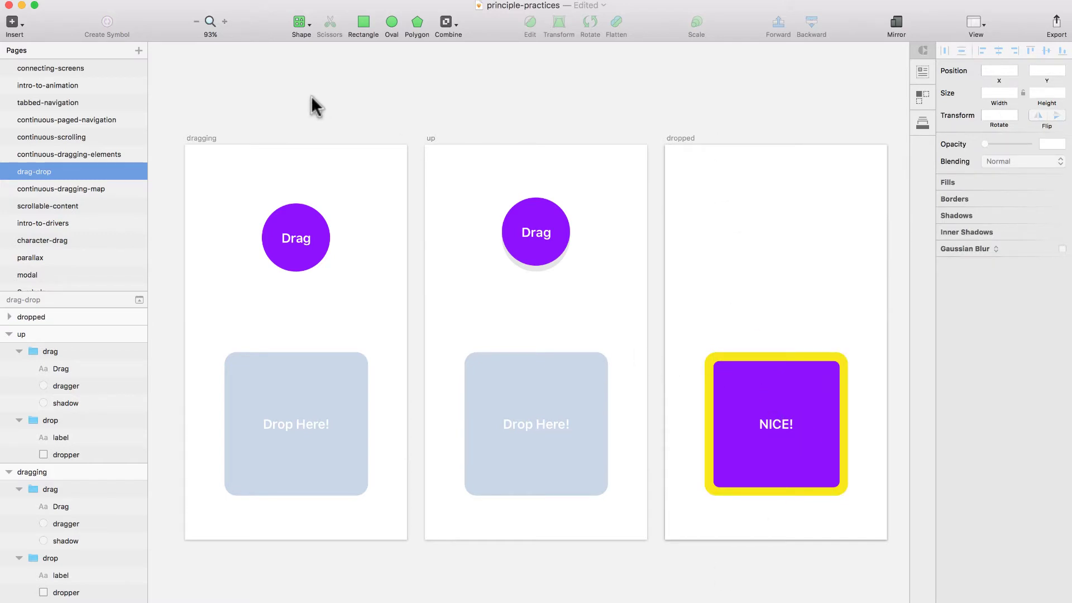
# - Create a maximised new Principle document and import the drag-drop Sketch artboards at ×2
pyautogui.press('super+Tab')
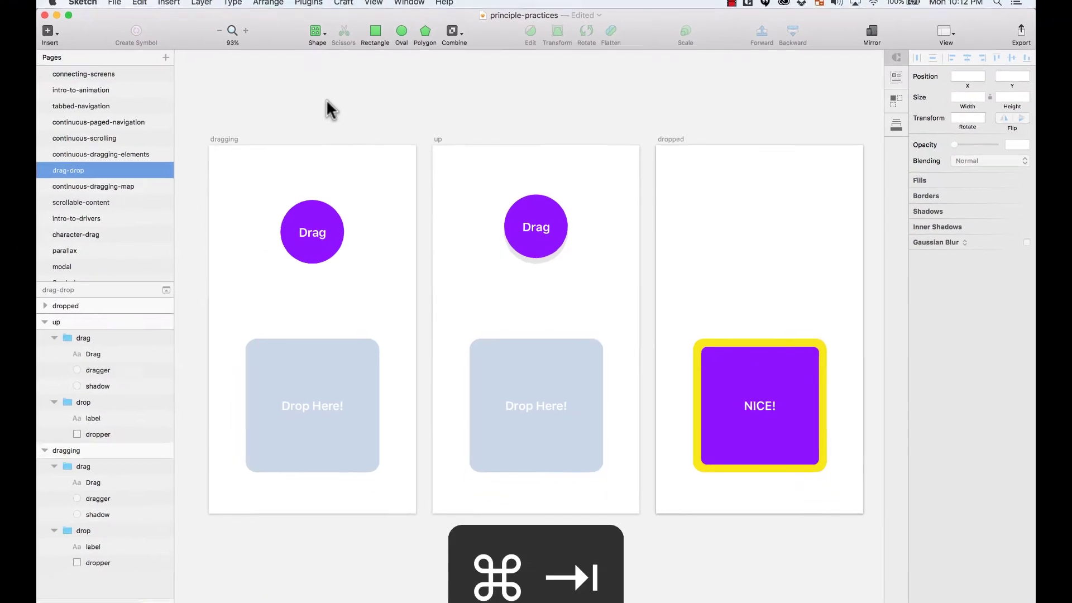
pyautogui.click(137, 7)
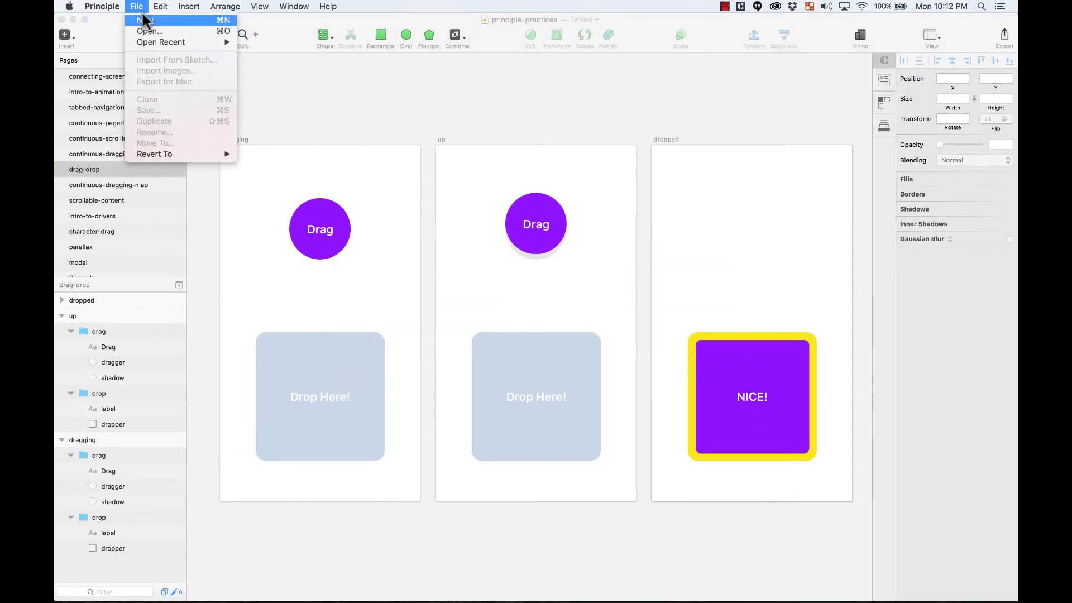
pyautogui.click(144, 25)
pyautogui.click(336, 194)
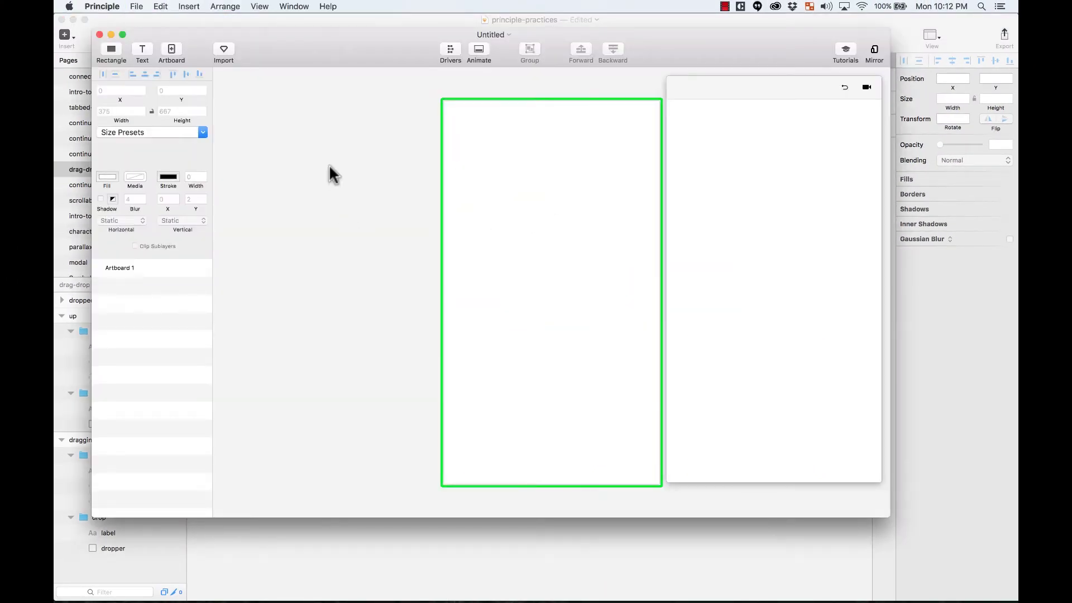
pyautogui.doubleClick(345, 41)
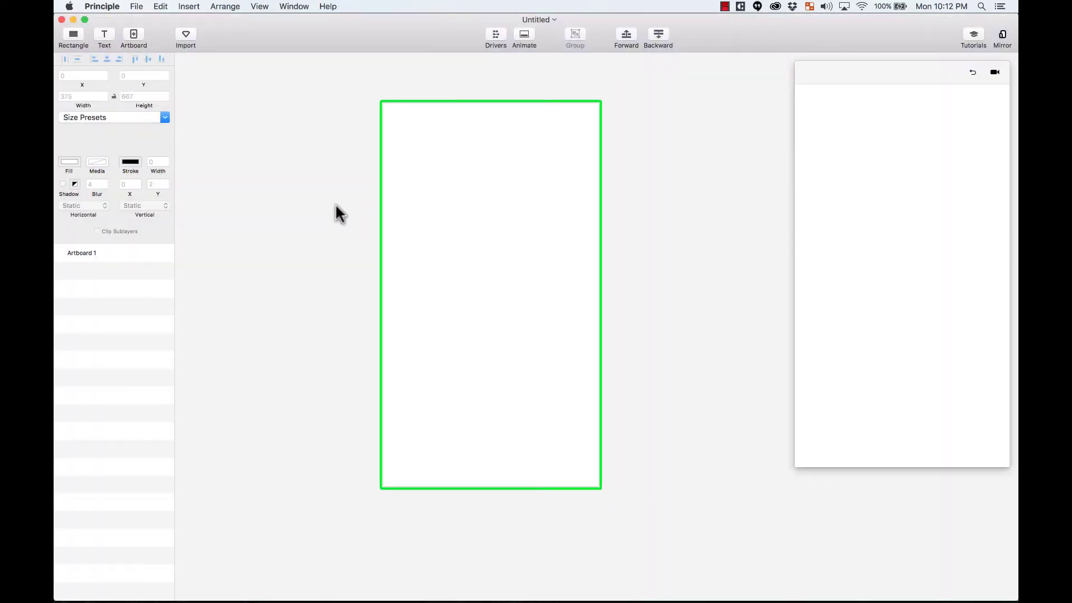
pyautogui.click(187, 35)
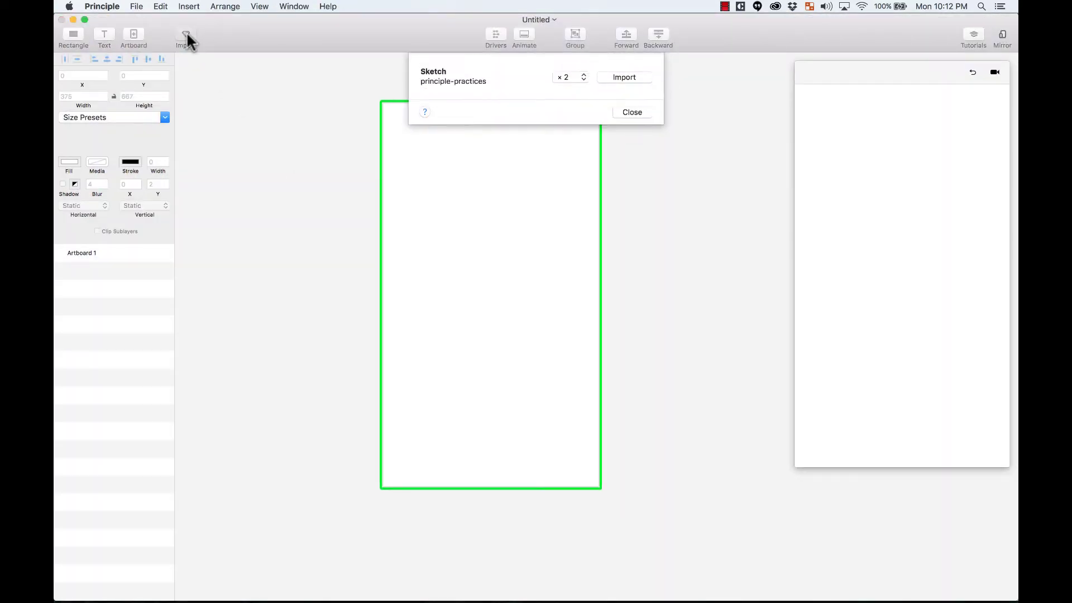
pyautogui.click(625, 76)
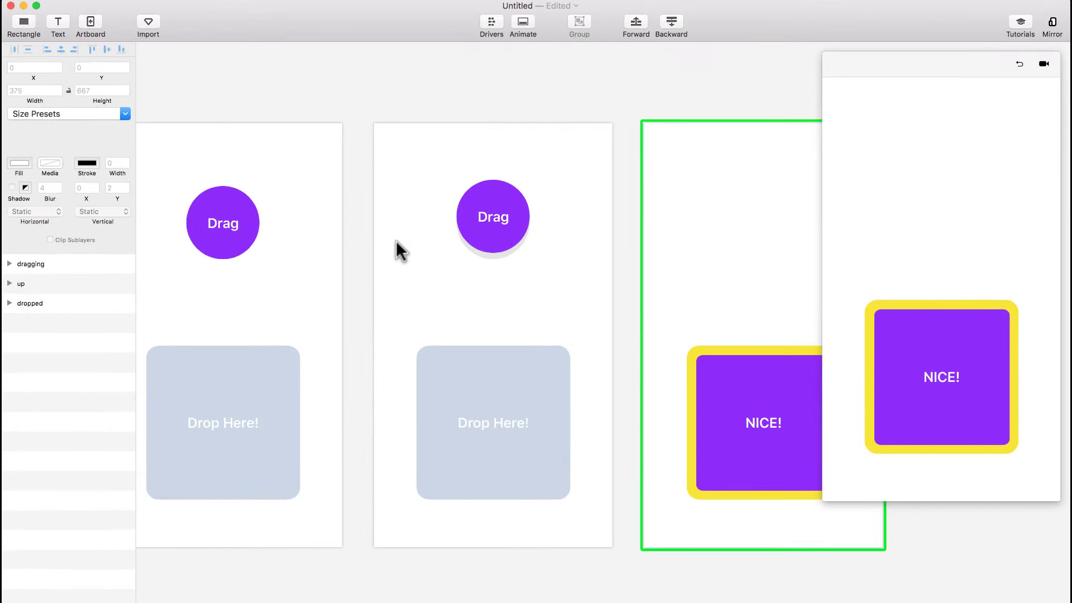
# - Set the first artboard's Drag circle to Drag horizontally and vertically
pyautogui.press('super+minus')
pyautogui.click(342, 269)
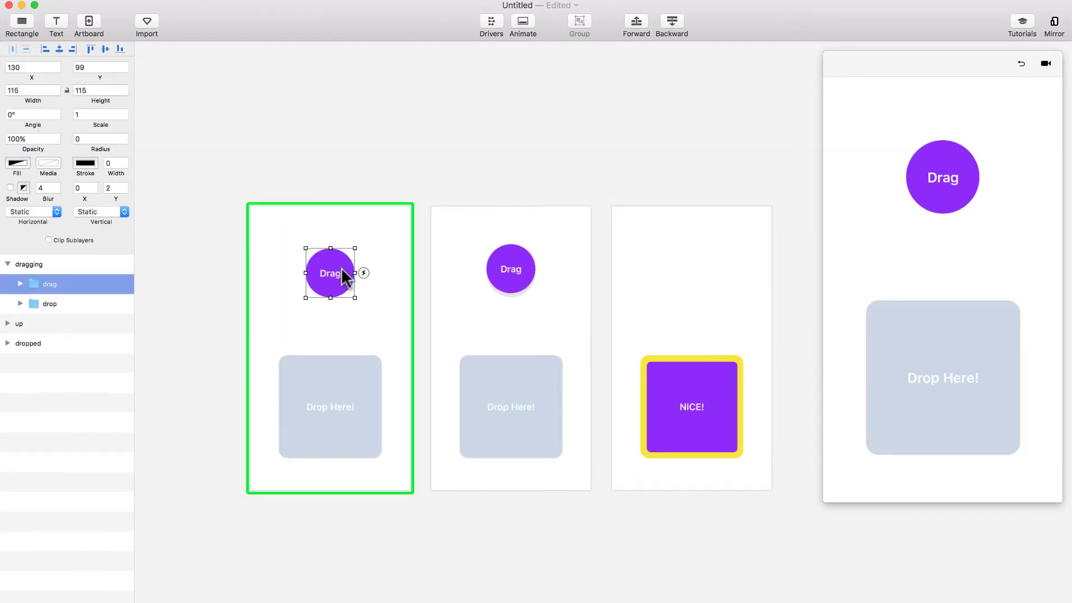
pyautogui.click(517, 279)
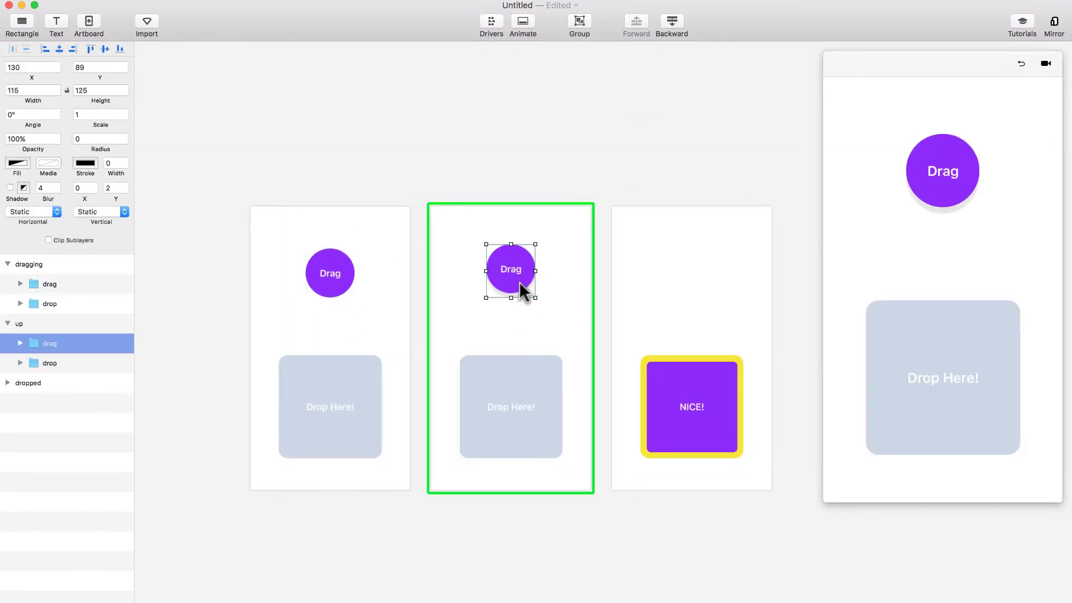
pyautogui.click(655, 380)
pyautogui.click(464, 83)
pyautogui.click(328, 279)
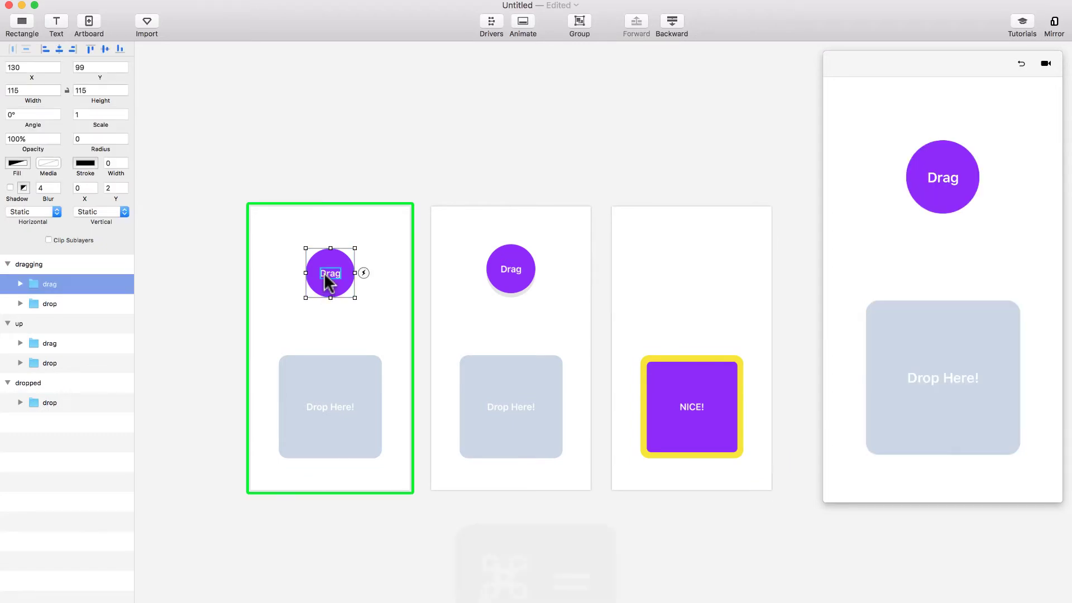
pyautogui.press('super+equal')
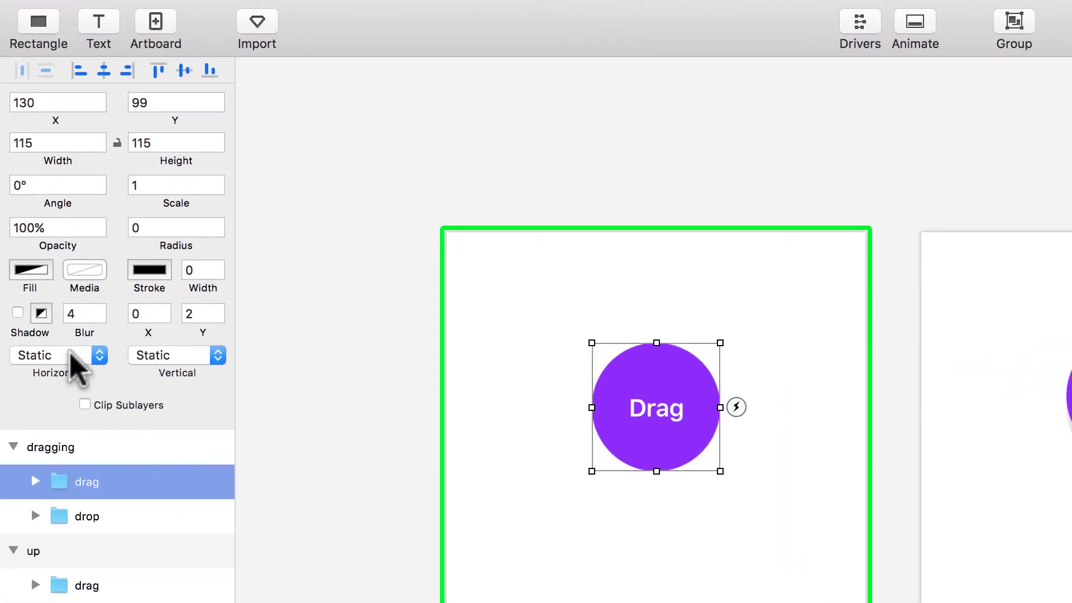
pyautogui.click(82, 355)
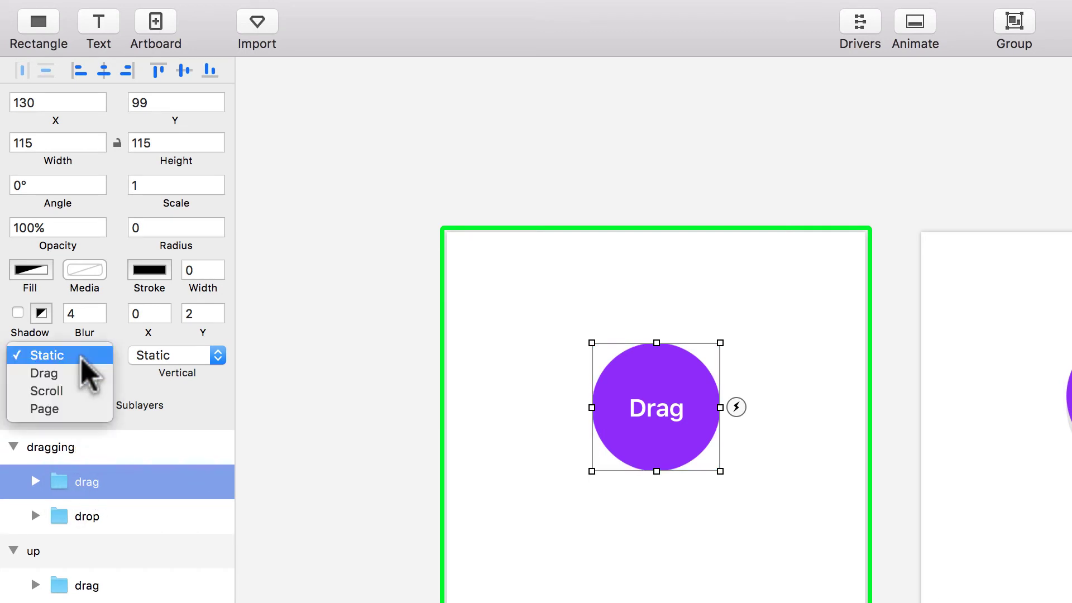
pyautogui.click(85, 373)
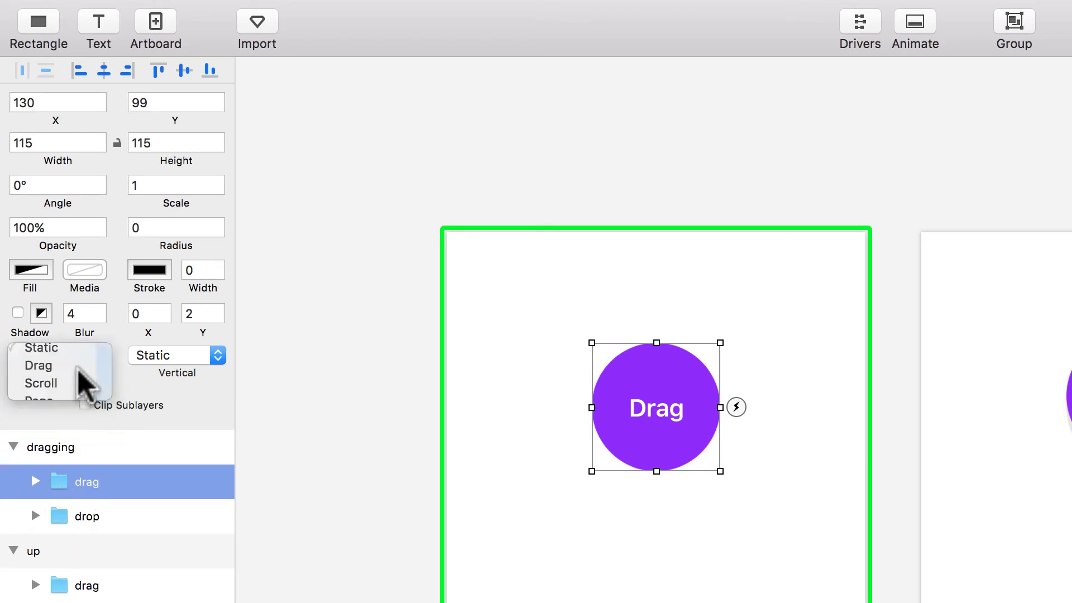
pyautogui.click(189, 354)
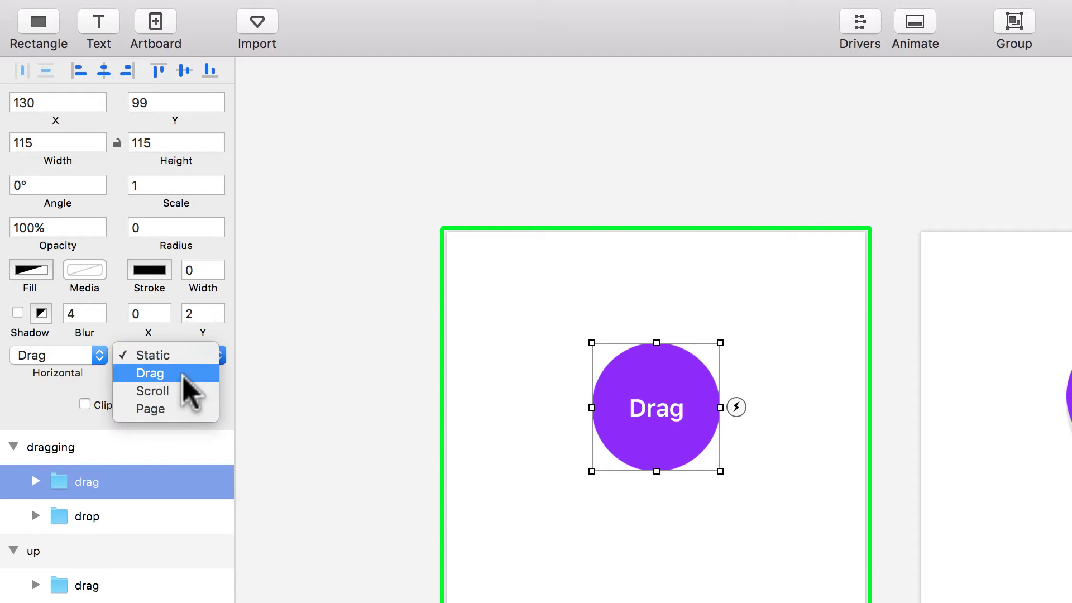
pyautogui.click(190, 372)
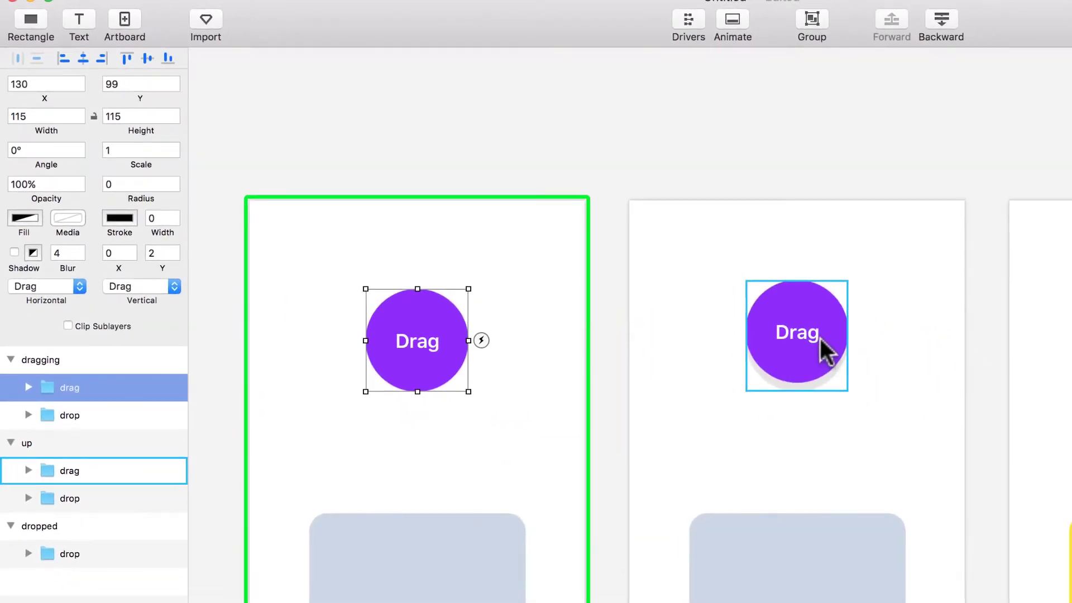
# - Set the second artboard's Drag circle to Drag horizontally and vertically
pyautogui.click(974, 405)
pyautogui.click(55, 286)
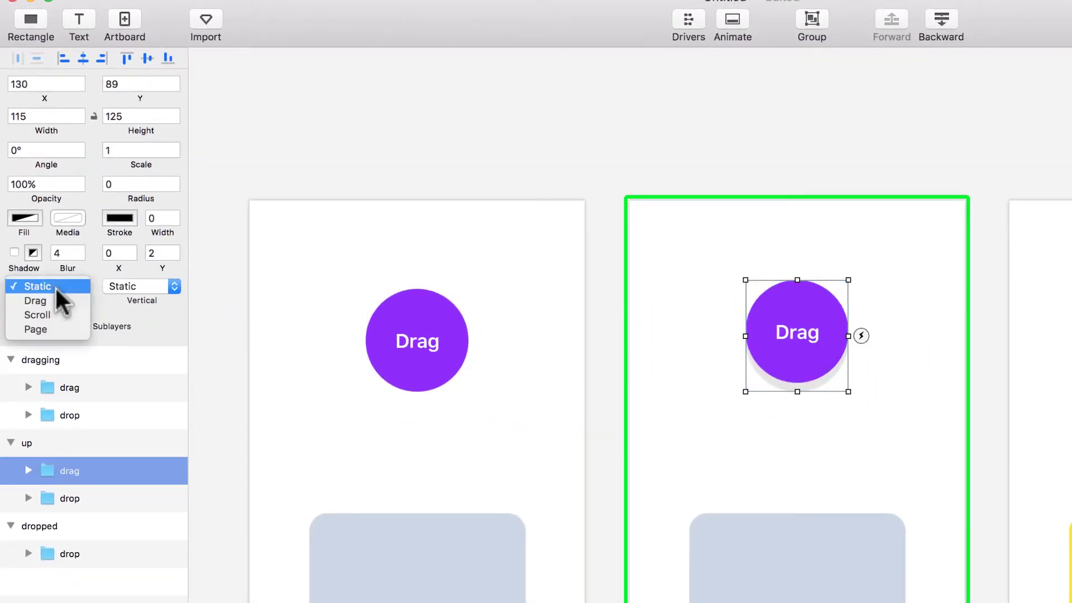
pyautogui.click(56, 301)
pyautogui.click(149, 284)
pyautogui.click(151, 300)
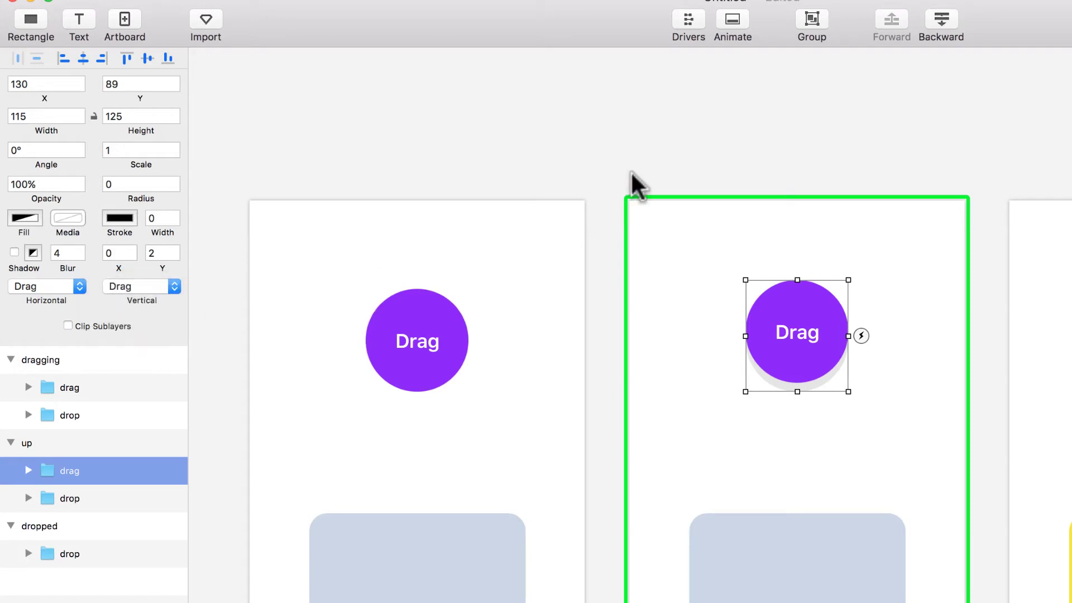
pyautogui.click(510, 112)
pyautogui.click(433, 363)
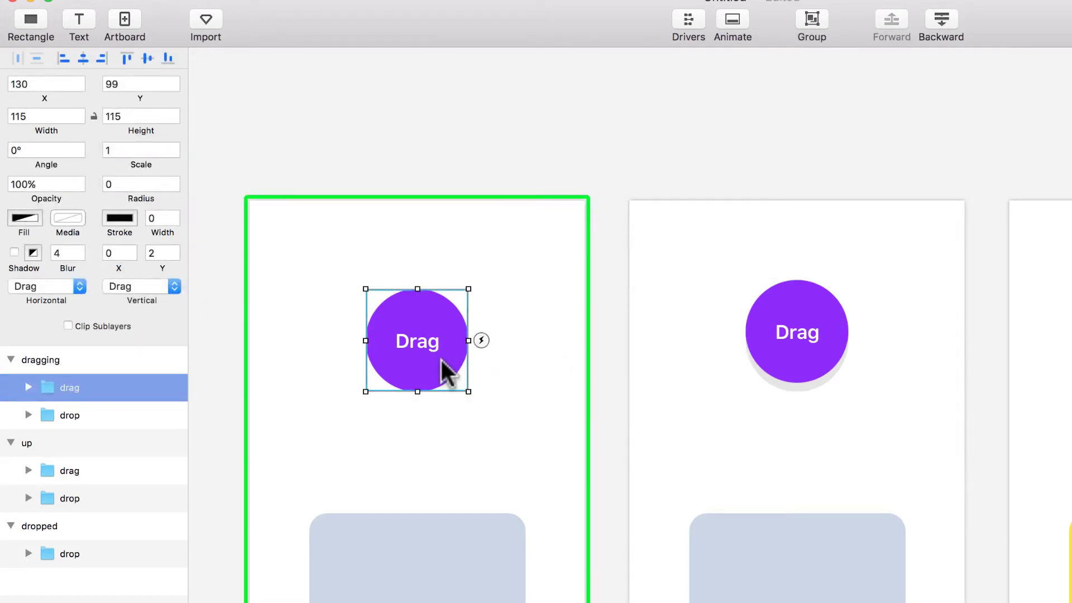
# - Link the dragging artboard circle's Touch Down trigger to the up artboard
pyautogui.click(481, 341)
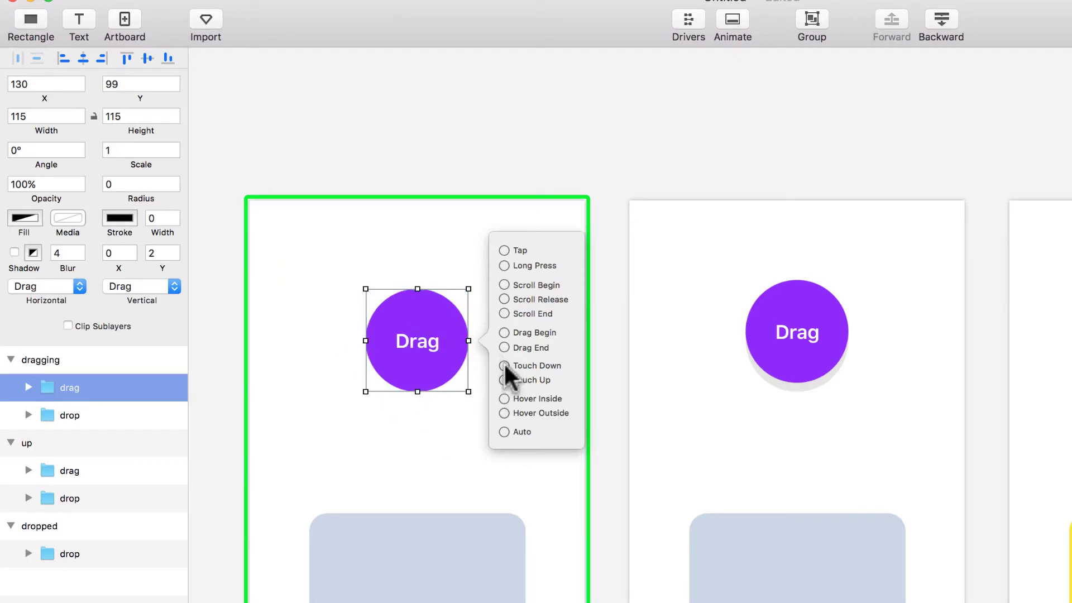
pyautogui.moveTo(505, 366); pyautogui.dragTo(726, 253)
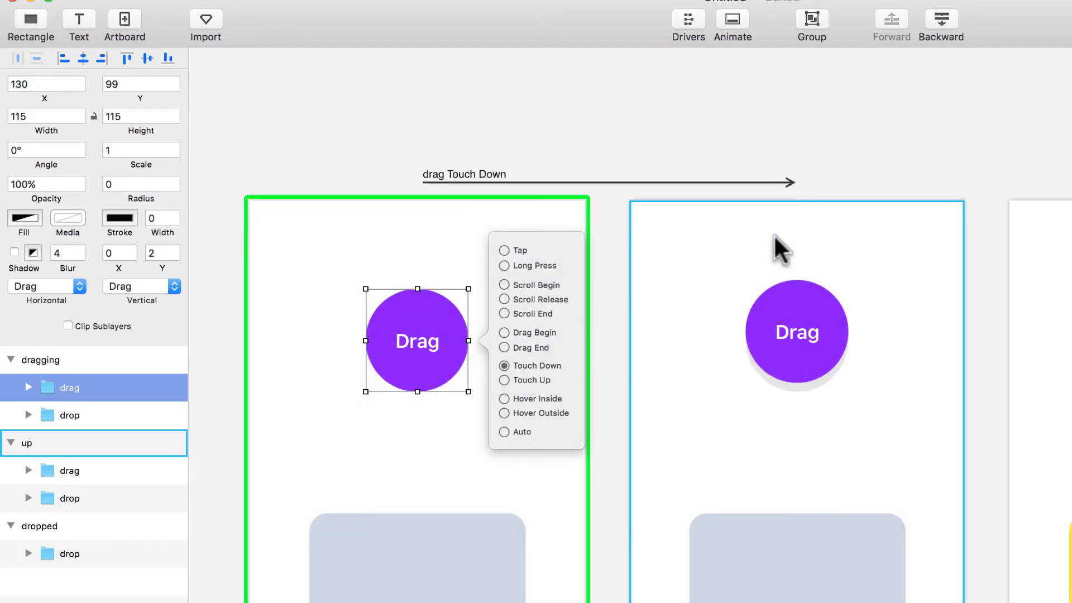
pyautogui.click(804, 123)
pyautogui.hscroll(5, 802, 123)
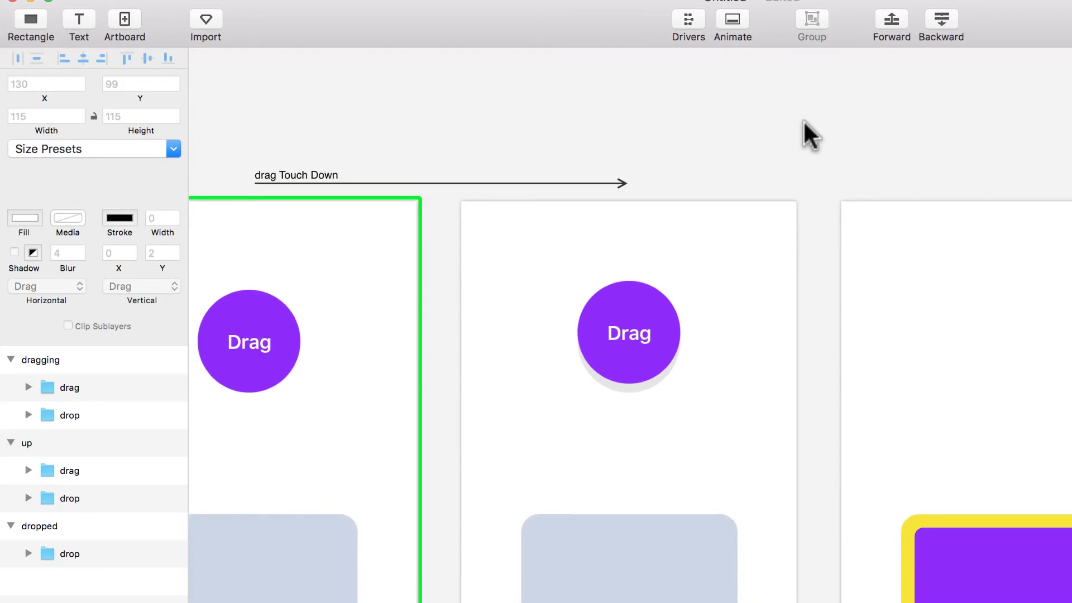
# - Link the up artboard circle's Touch Up trigger to the dropped NICE! artboard
pyautogui.click(609, 355)
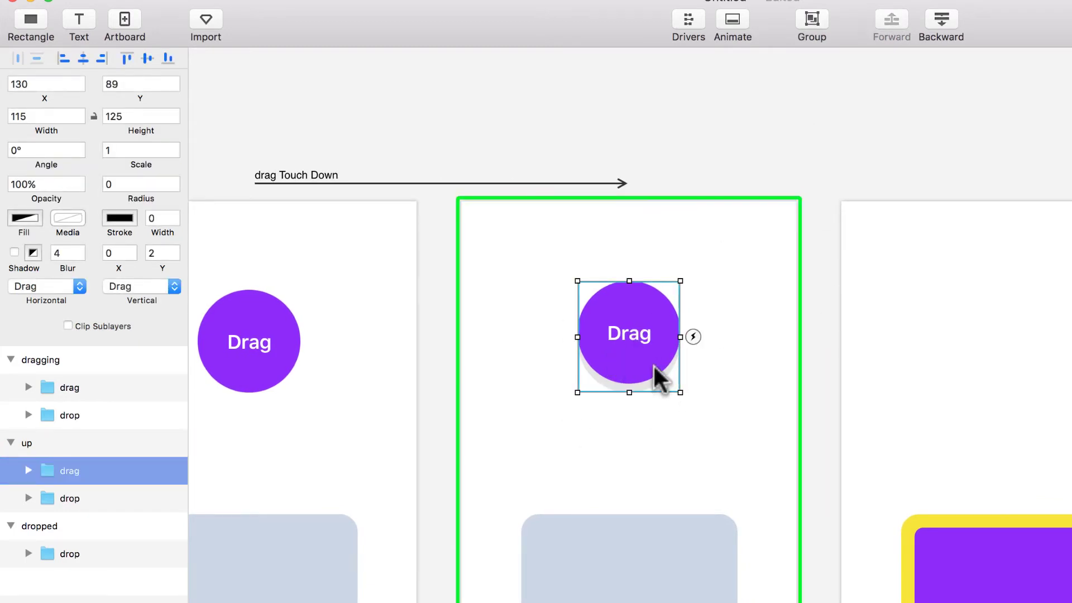
pyautogui.hscroll(5, 659, 376)
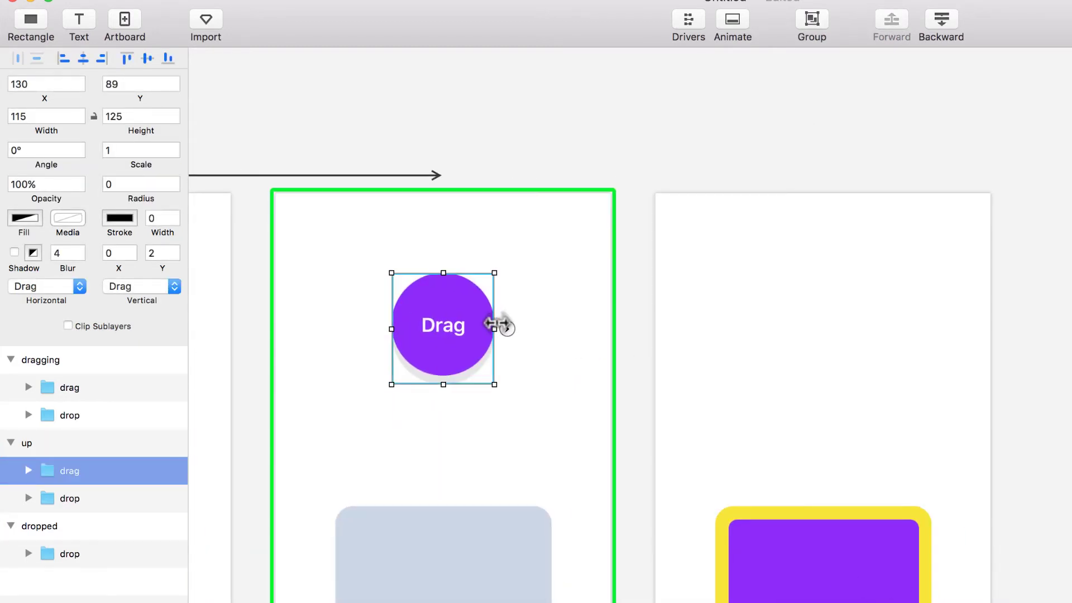
pyautogui.click(507, 329)
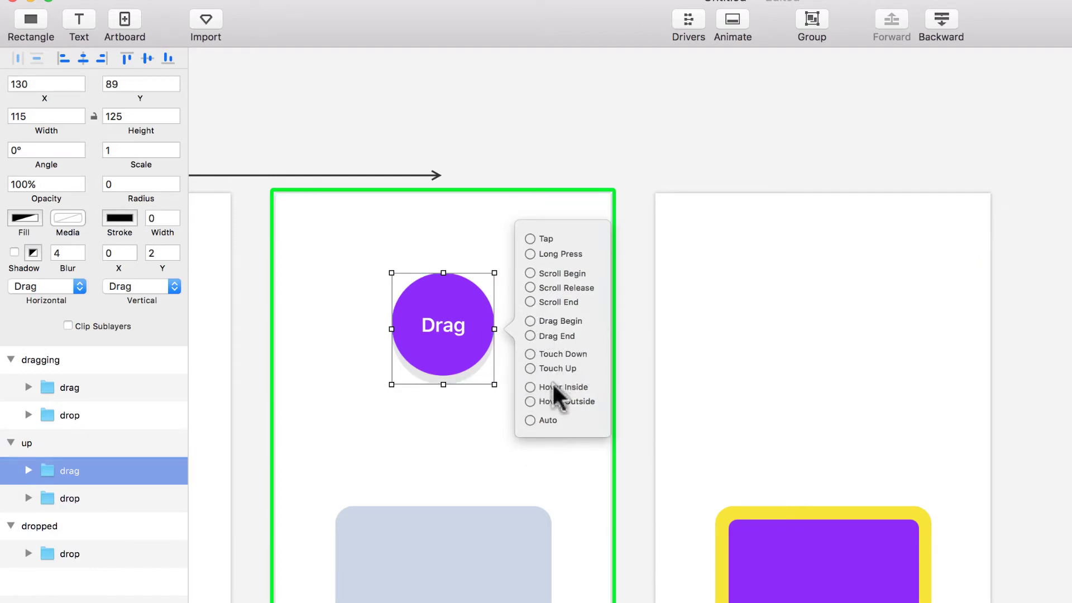
pyautogui.moveTo(530, 367); pyautogui.dragTo(749, 372)
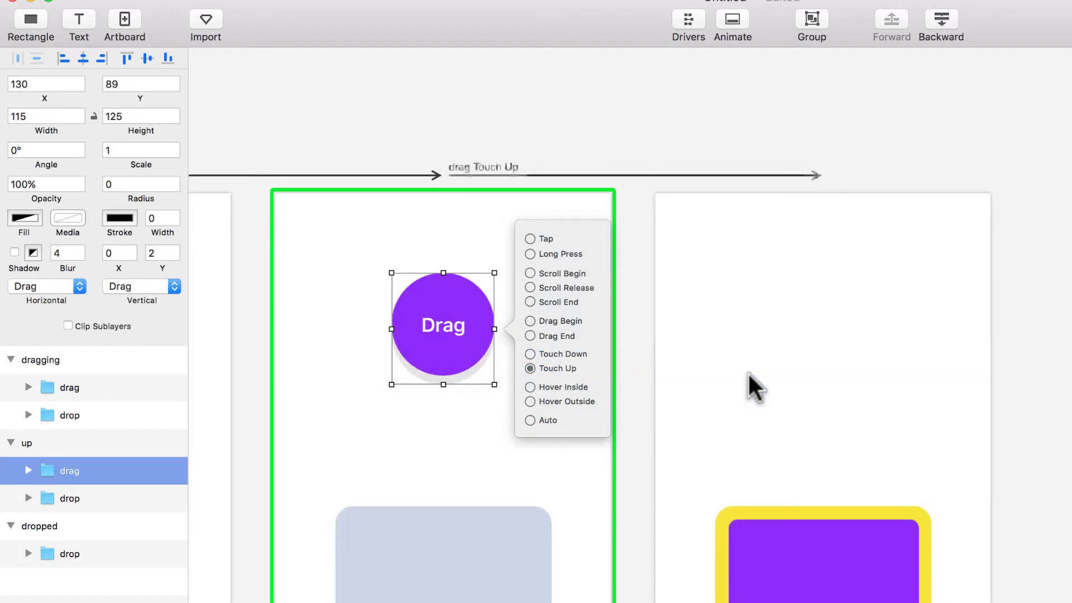
pyautogui.click(596, 119)
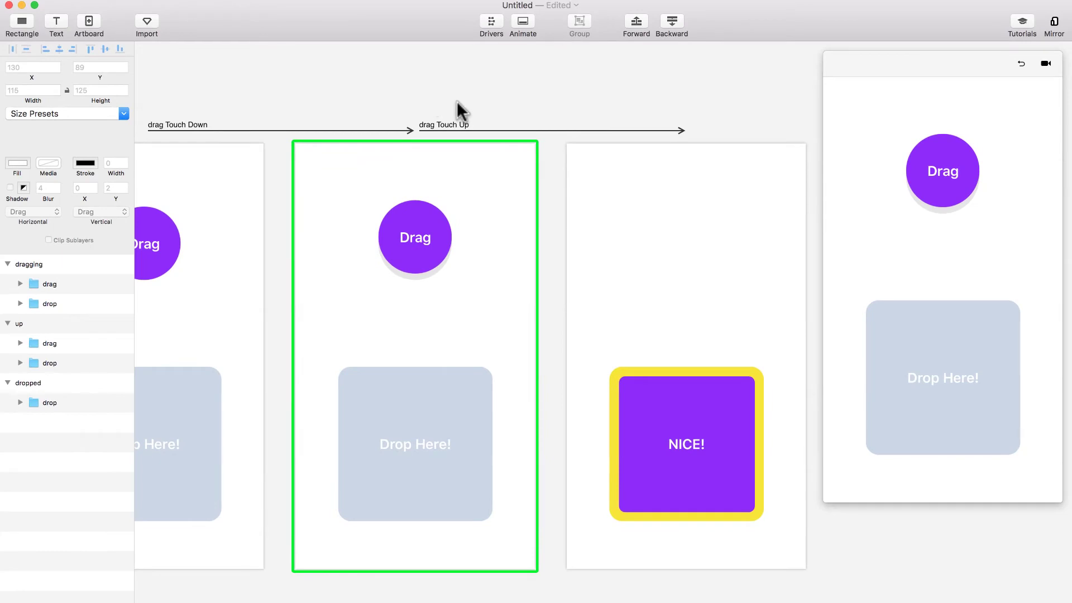
# - Drag the circle, reset, then drop it over Drop Here! in the preview
pyautogui.moveTo(947, 185); pyautogui.dragTo(963, 170)
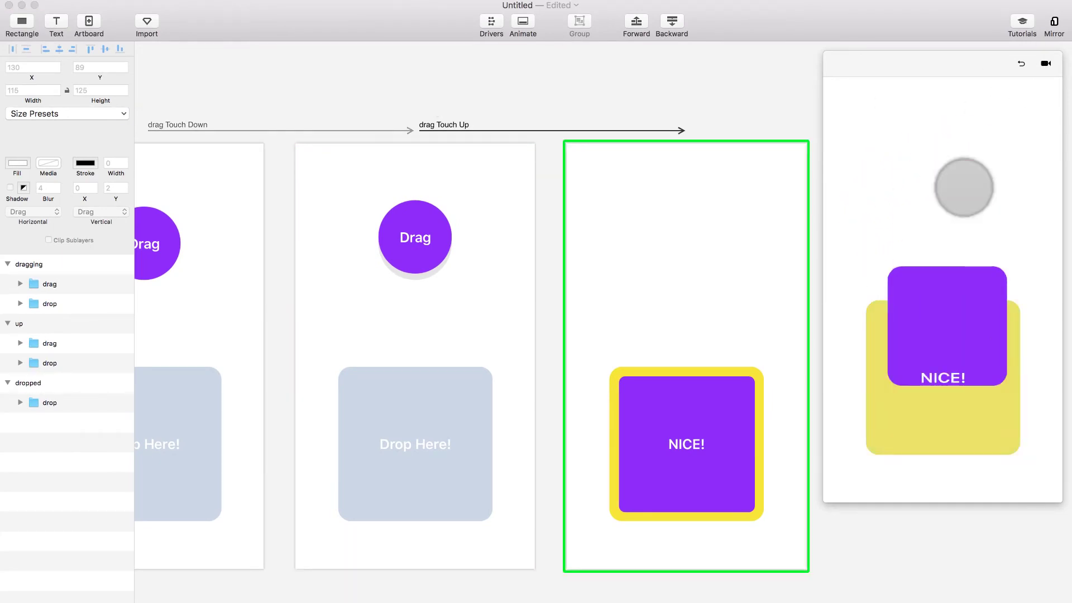
pyautogui.click(1023, 64)
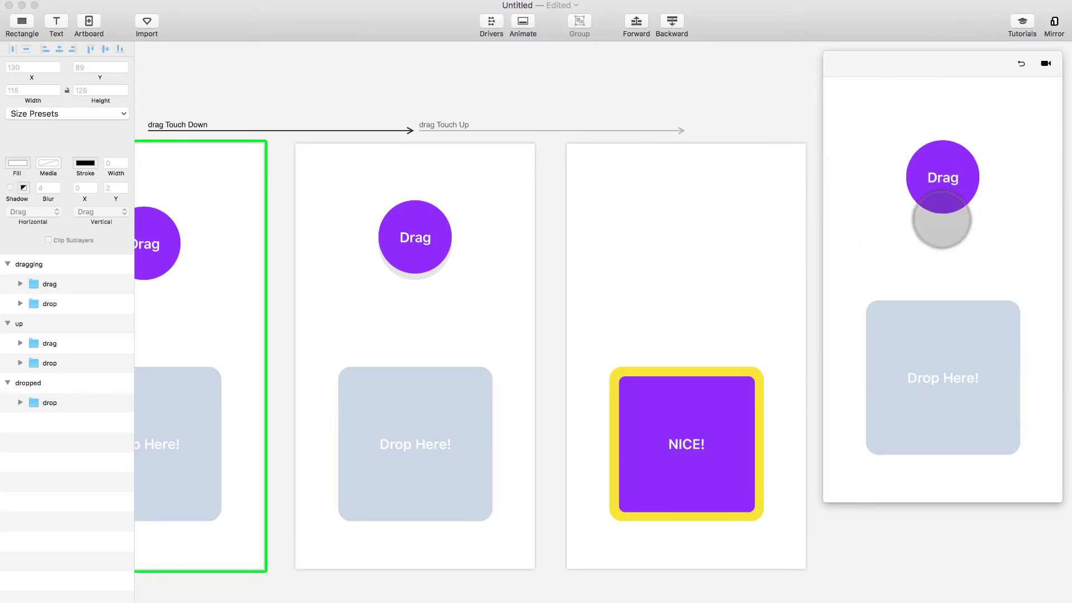
pyautogui.moveTo(952, 177); pyautogui.dragTo(956, 358)
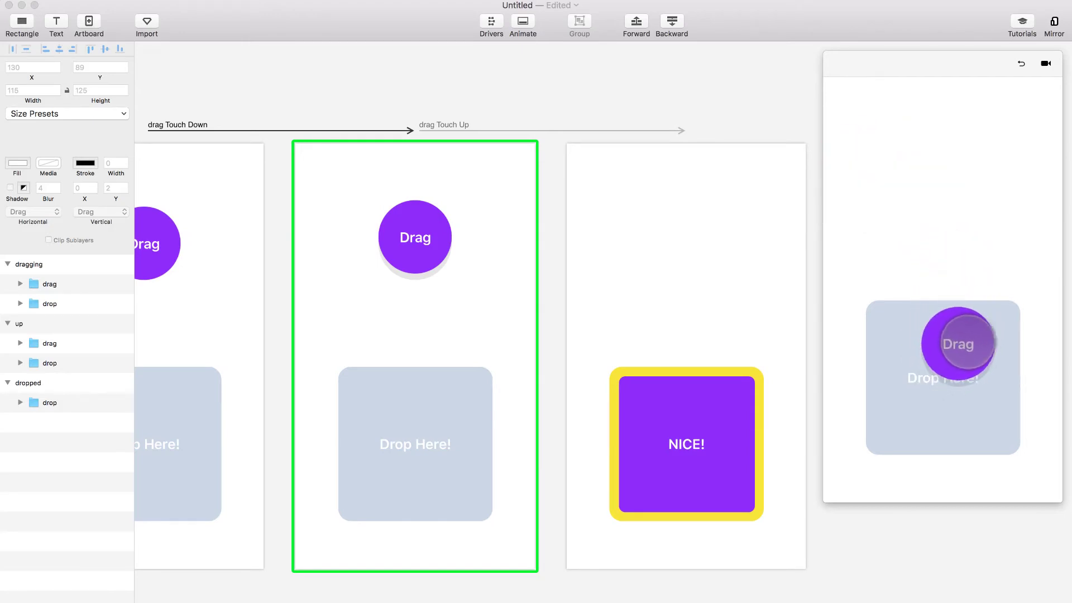
pyautogui.moveTo(969, 341)
pyautogui.mouseDown()
pyautogui.moveTo(972, 313)
pyautogui.moveTo(933, 364)
pyautogui.moveTo(952, 333)
pyautogui.moveTo(958, 360)
pyautogui.moveTo(957, 347)
pyautogui.mouseUp()
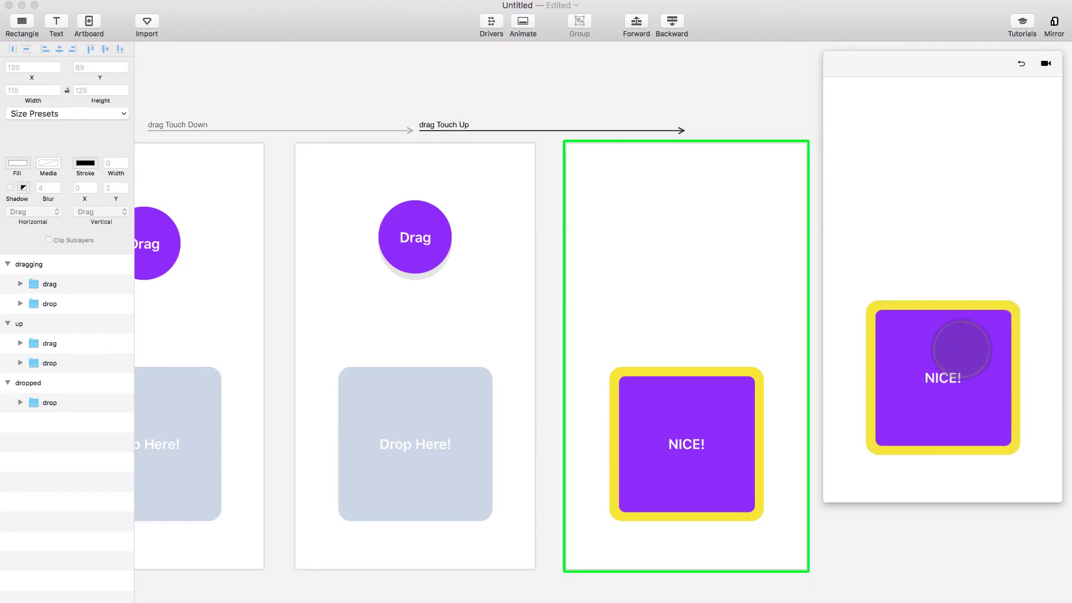
# - Inspect the Drag circle, purple NICE! square, Drop Here! box and yellow border layers
pyautogui.click(404, 260)
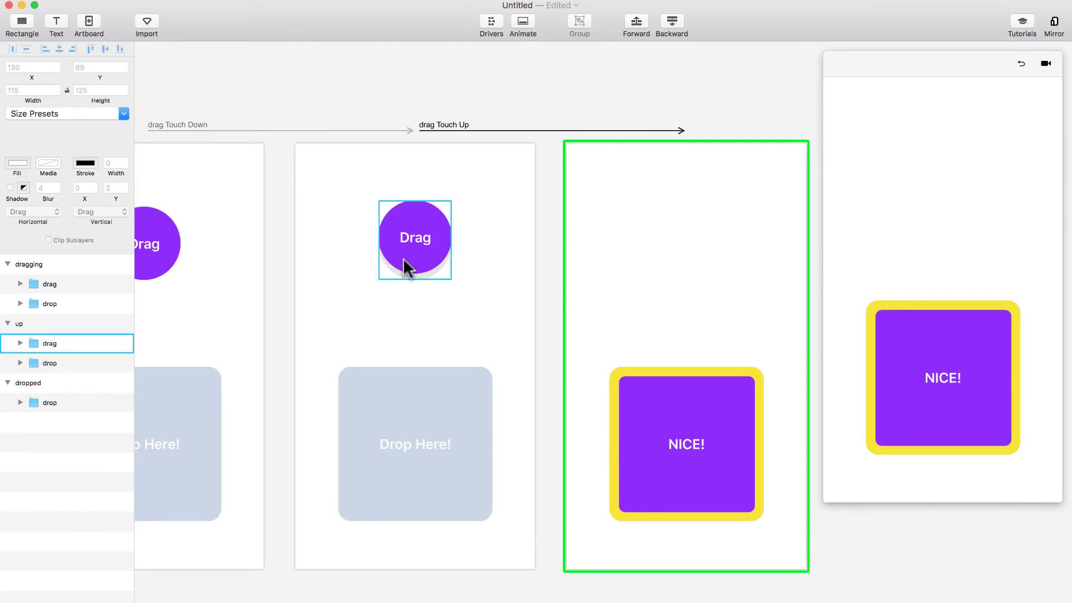
pyautogui.doubleClick(433, 211)
pyautogui.hscroll(-2, 591, 303)
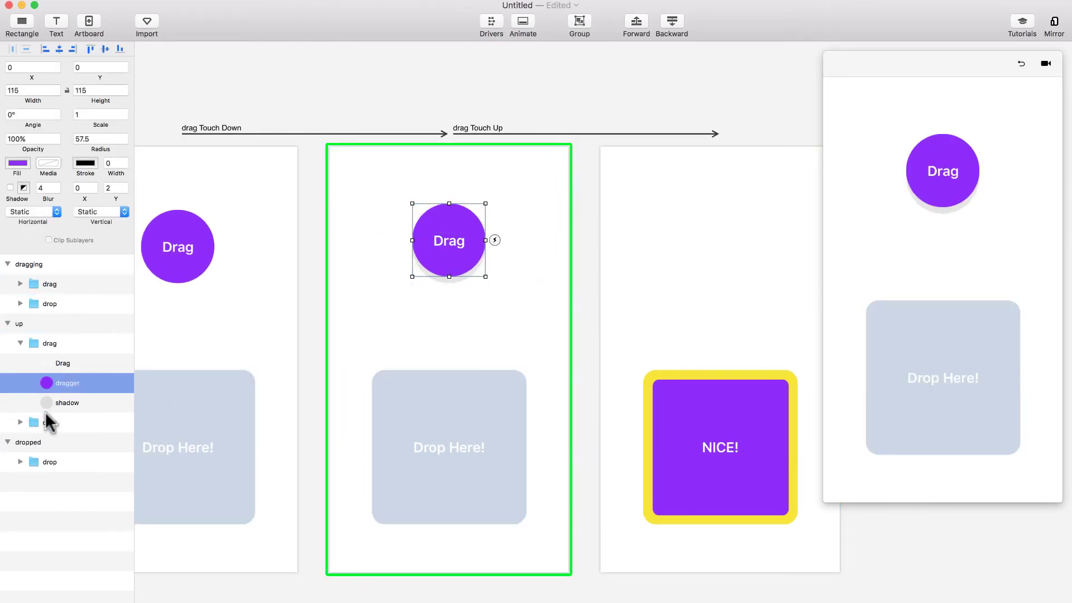
pyautogui.doubleClick(698, 405)
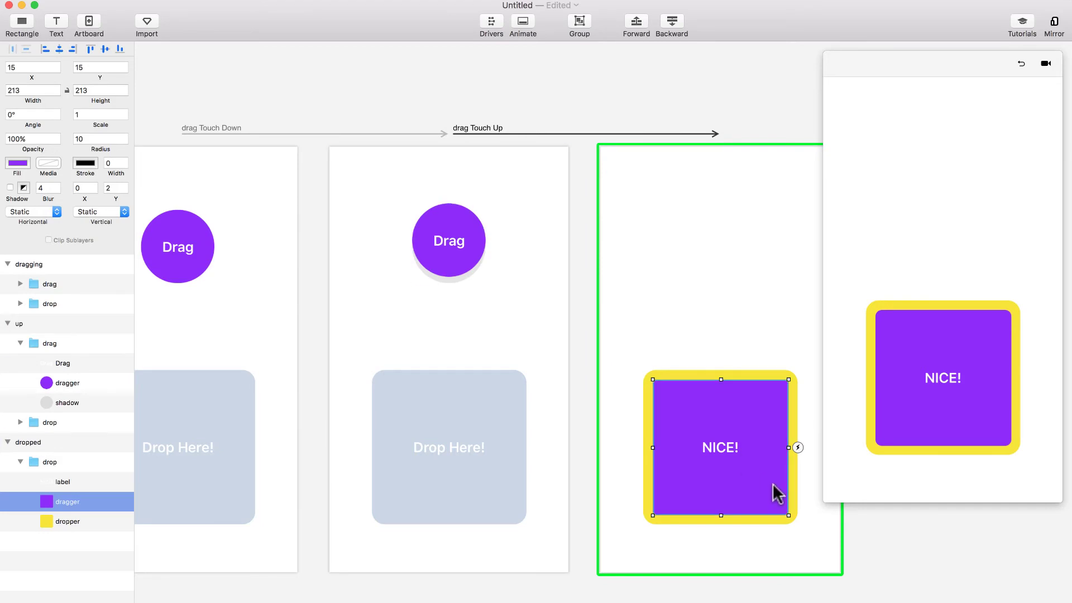
pyautogui.doubleClick(451, 383)
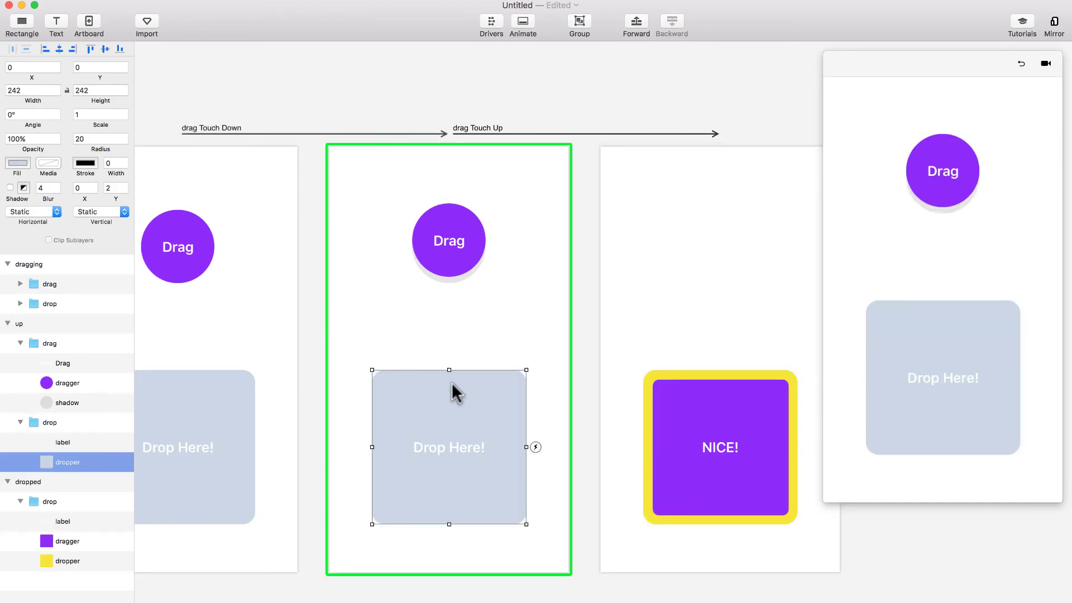
pyautogui.doubleClick(654, 380)
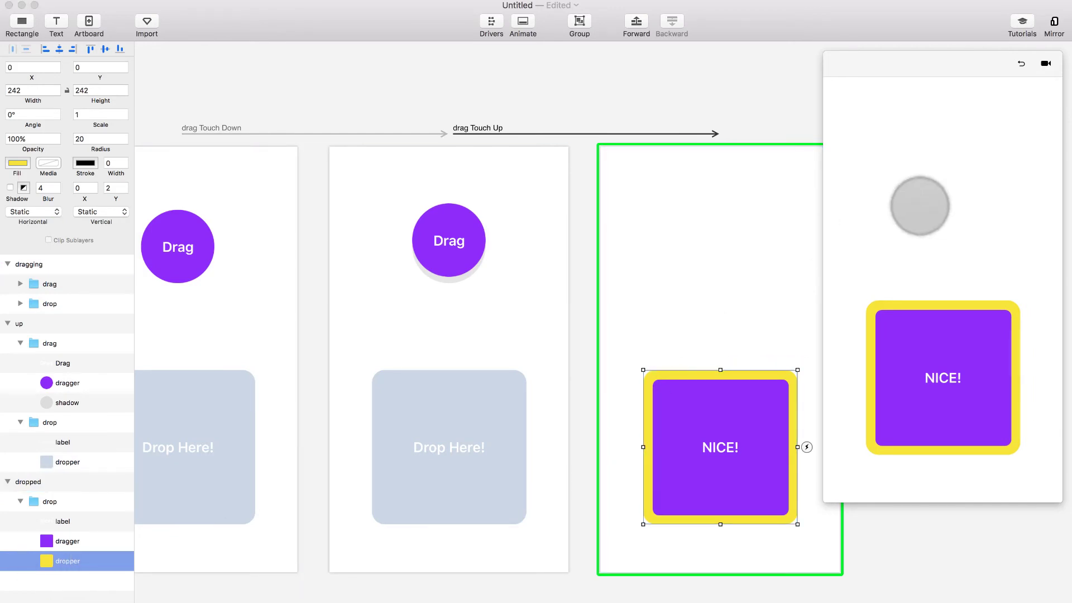
pyautogui.click(1023, 65)
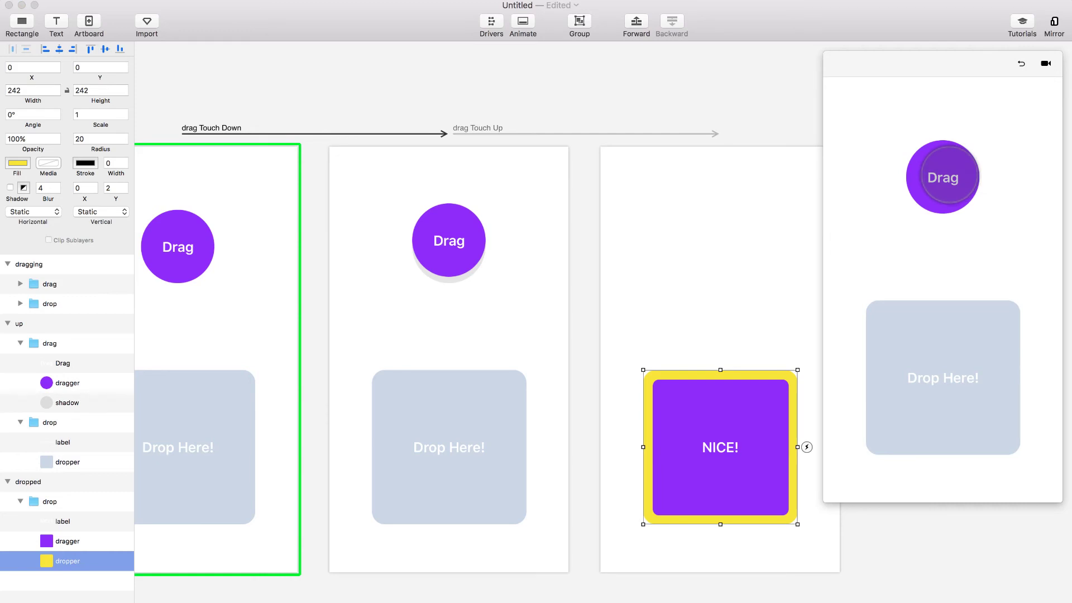
pyautogui.moveTo(949, 178); pyautogui.dragTo(944, 351)
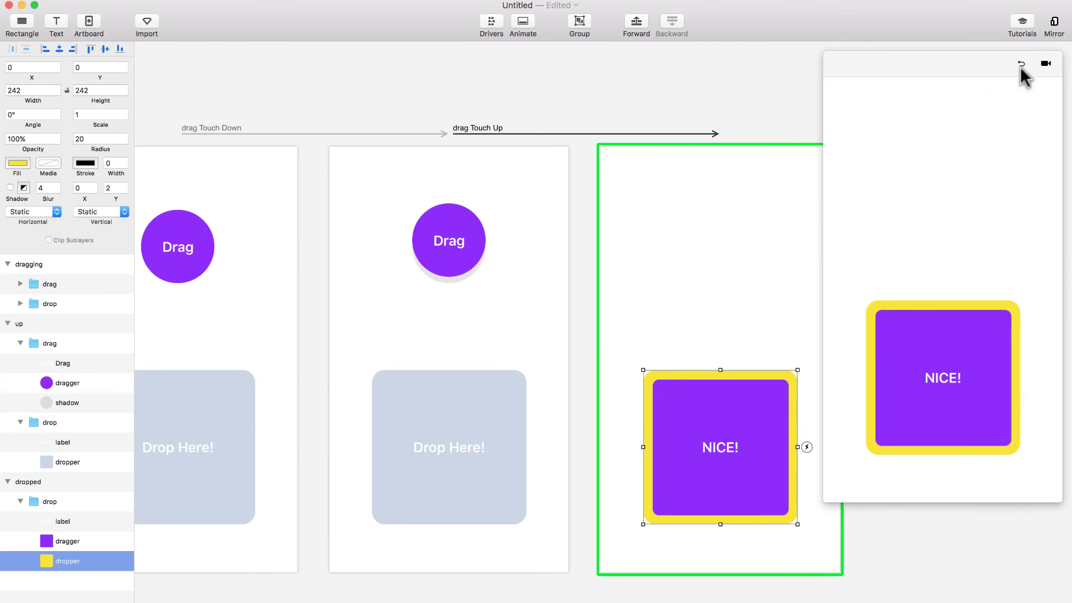
pyautogui.click(666, 101)
# - Link a Tap on the drop group to the dragging artboard
pyautogui.click(674, 438)
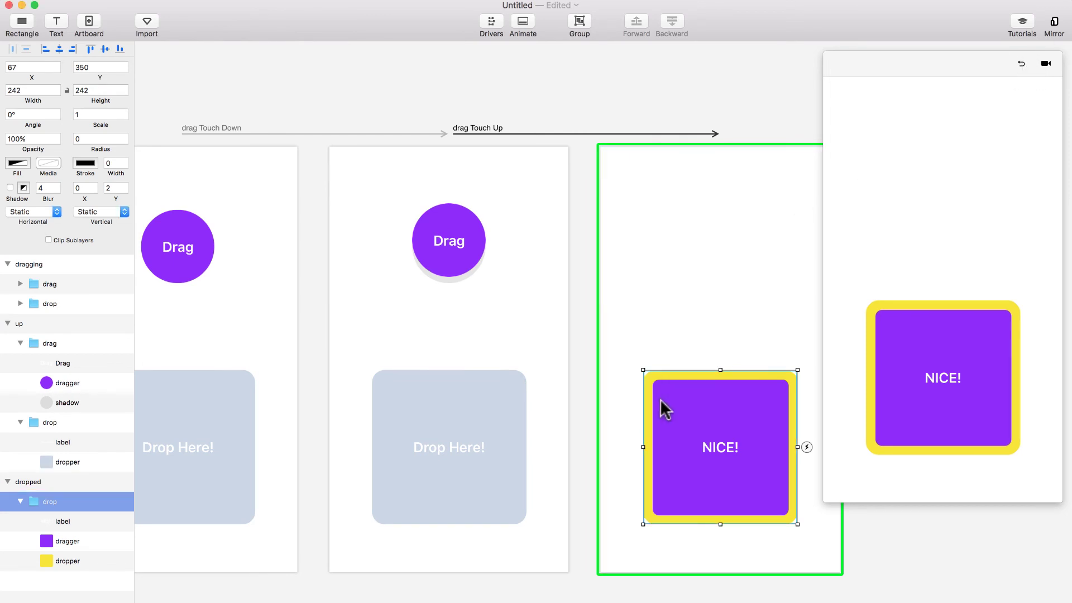
pyautogui.click(807, 447)
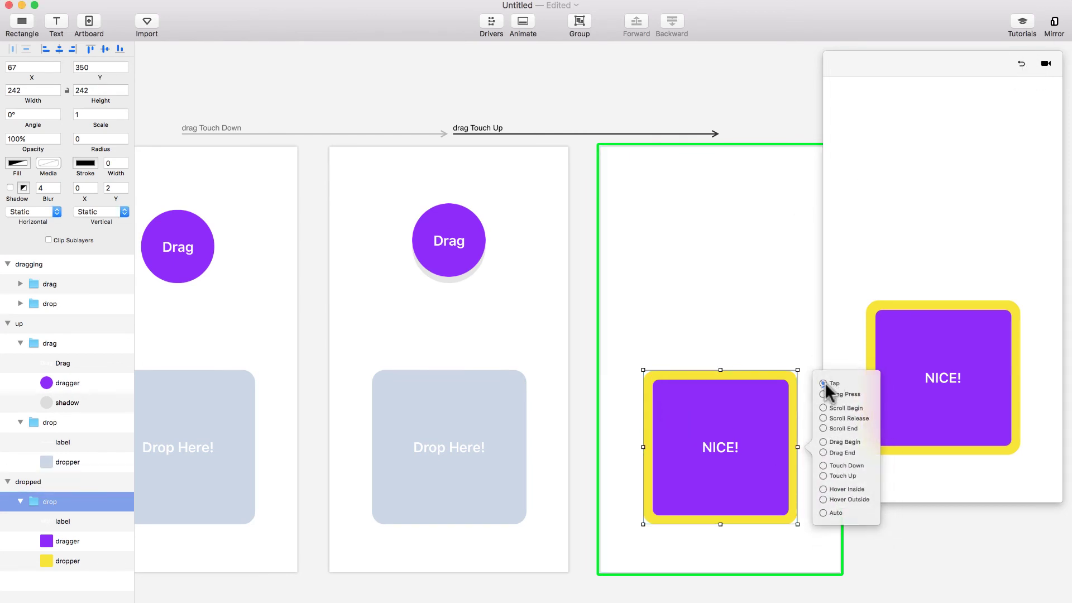
pyautogui.moveTo(825, 384); pyautogui.dragTo(269, 337)
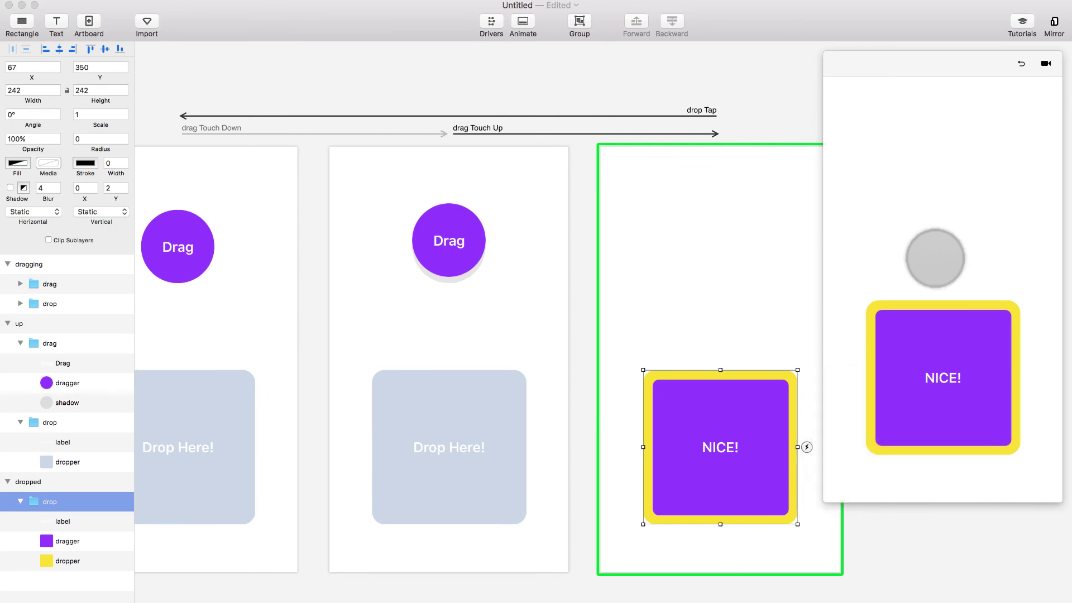
# - Test the loop: drop the circle on Drop Here!, then tap NICE! to reset, repeatedly
pyautogui.click(955, 382)
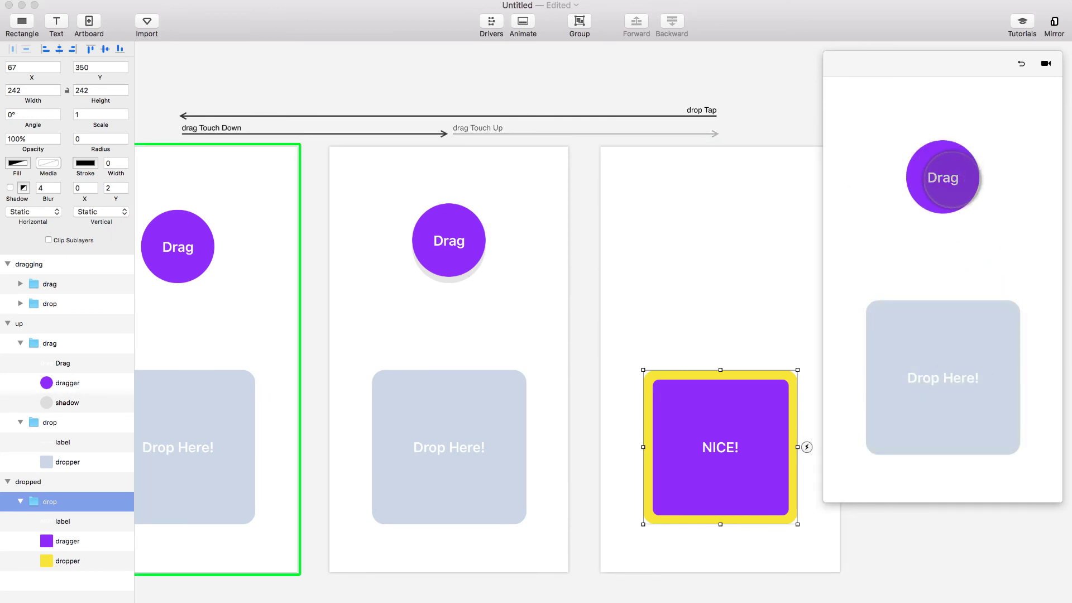
pyautogui.moveTo(953, 179); pyautogui.dragTo(951, 346)
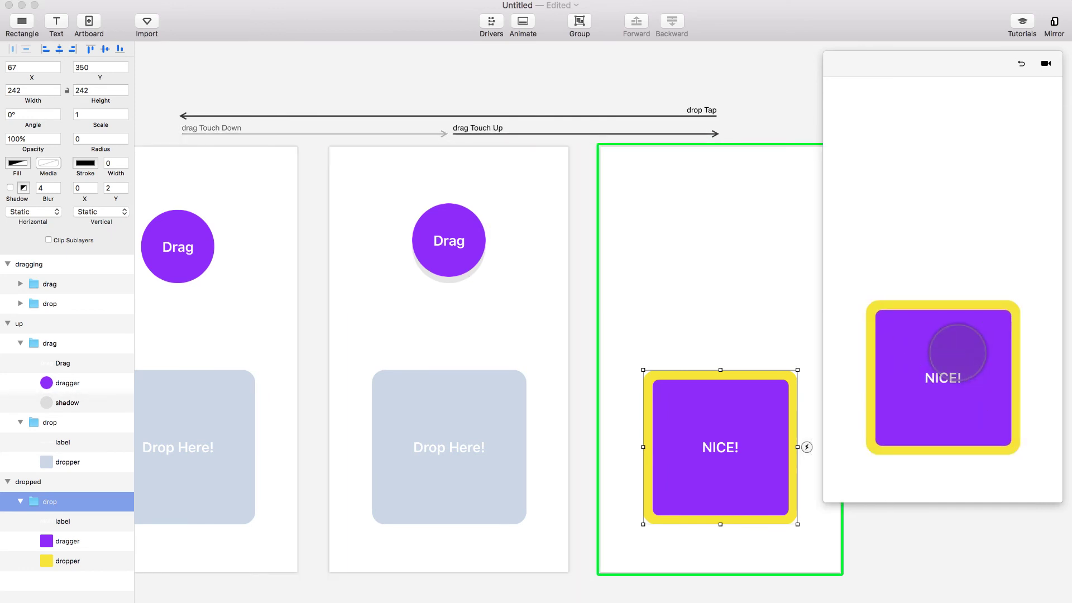
pyautogui.click(969, 300)
pyautogui.moveTo(941, 180); pyautogui.dragTo(940, 379)
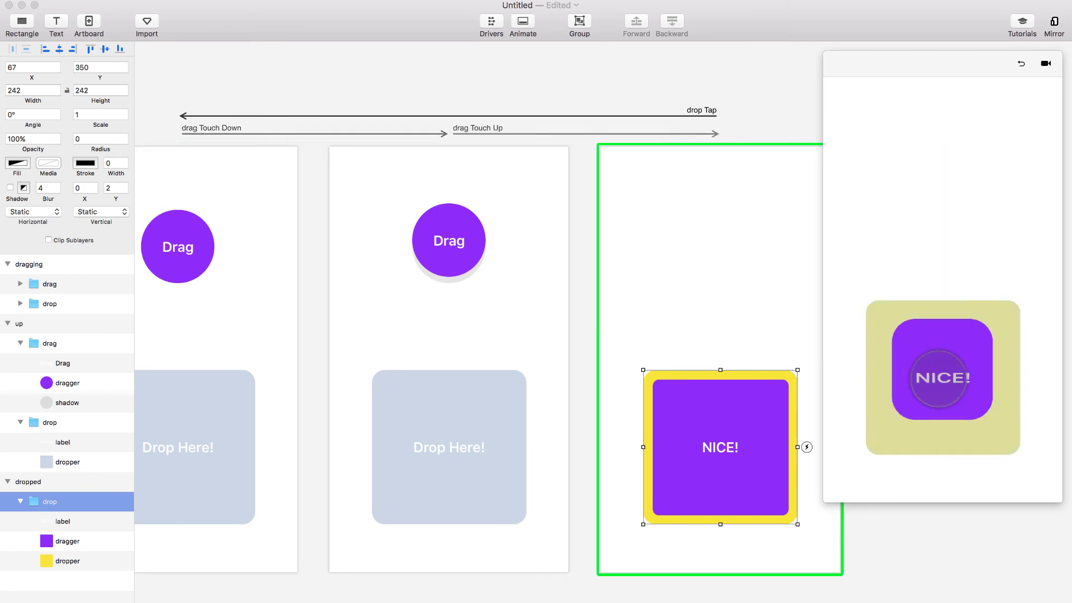
pyautogui.click(953, 347)
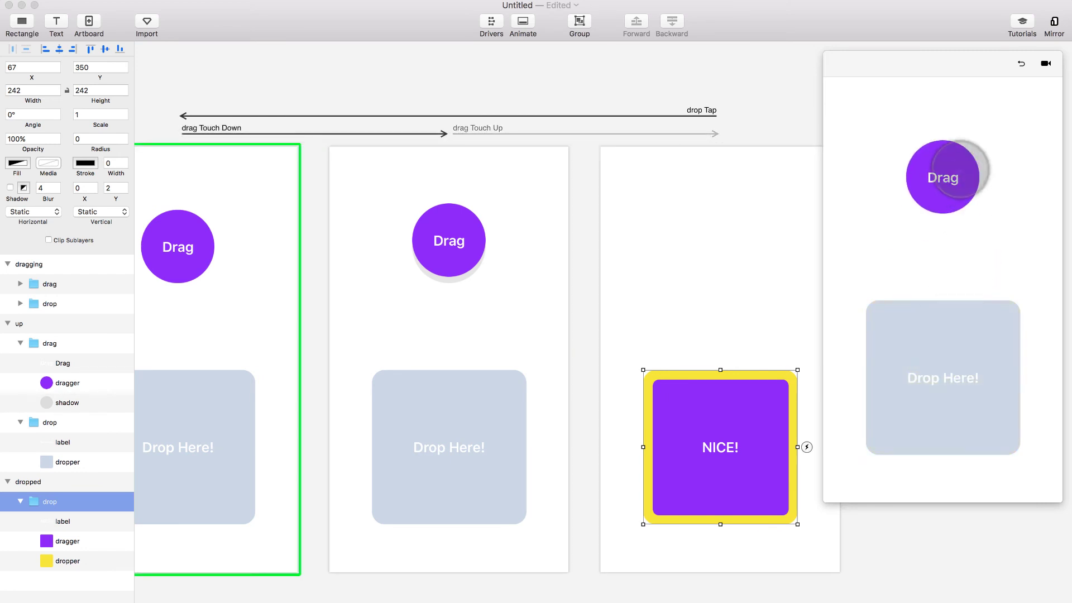
pyautogui.moveTo(952, 167); pyautogui.dragTo(950, 376)
pyautogui.click(953, 356)
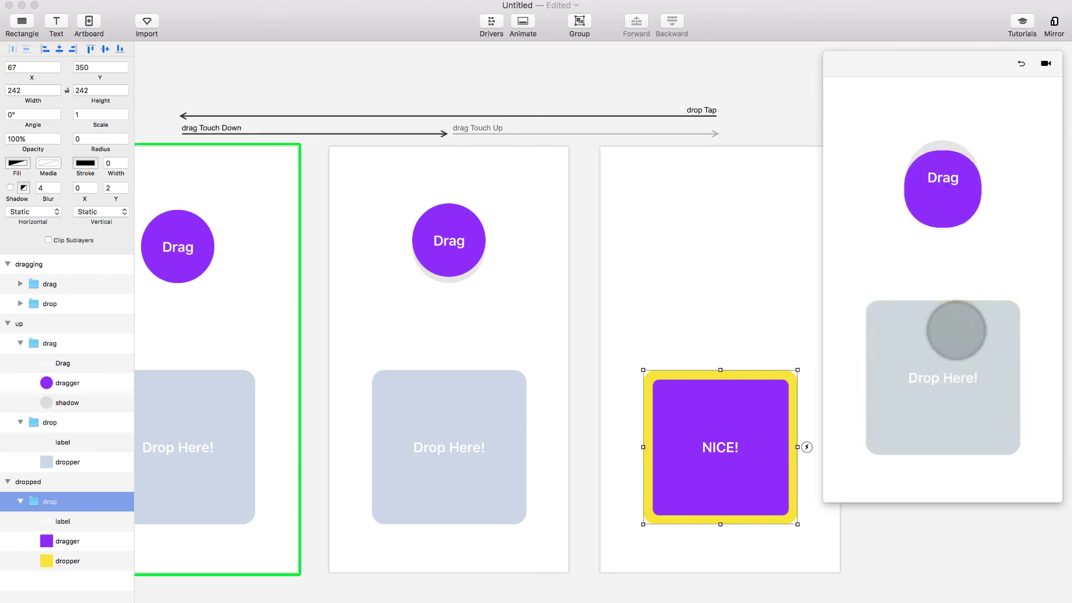
# - Give the middle artboard's Drag circle scale 1.2 and angle -15°
pyautogui.click(453, 84)
pyautogui.hscroll(-2, 454, 83)
pyautogui.hscroll(-3, 453, 84)
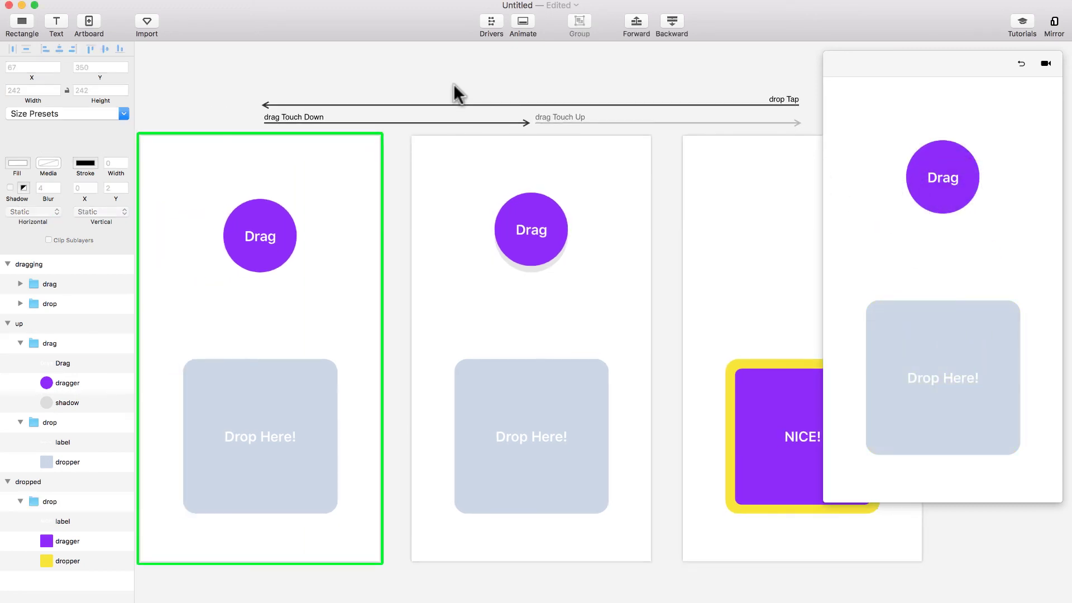
pyautogui.click(531, 240)
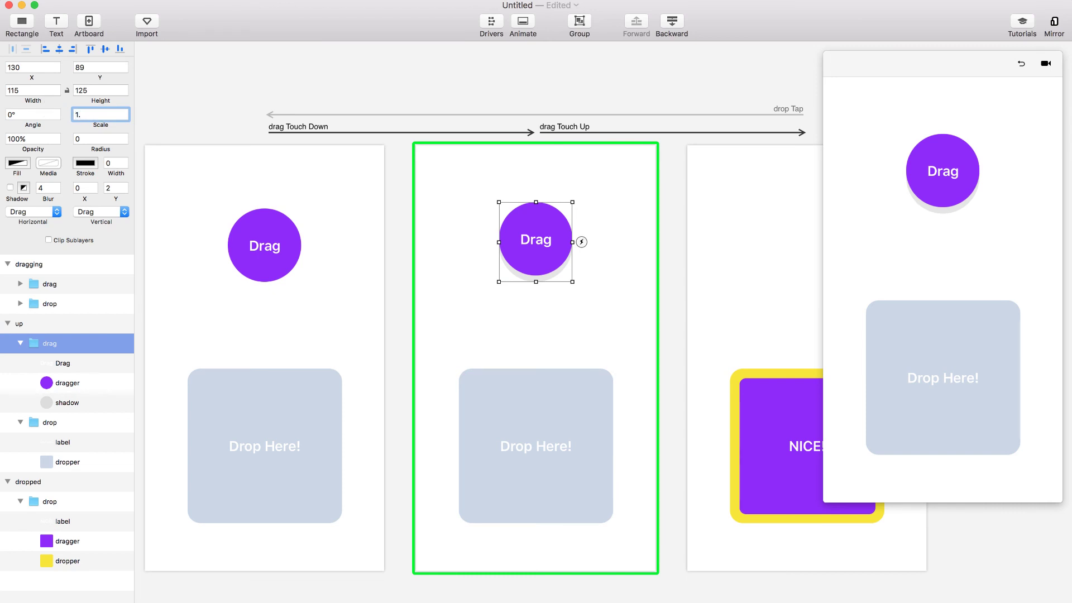
pyautogui.press('Return')
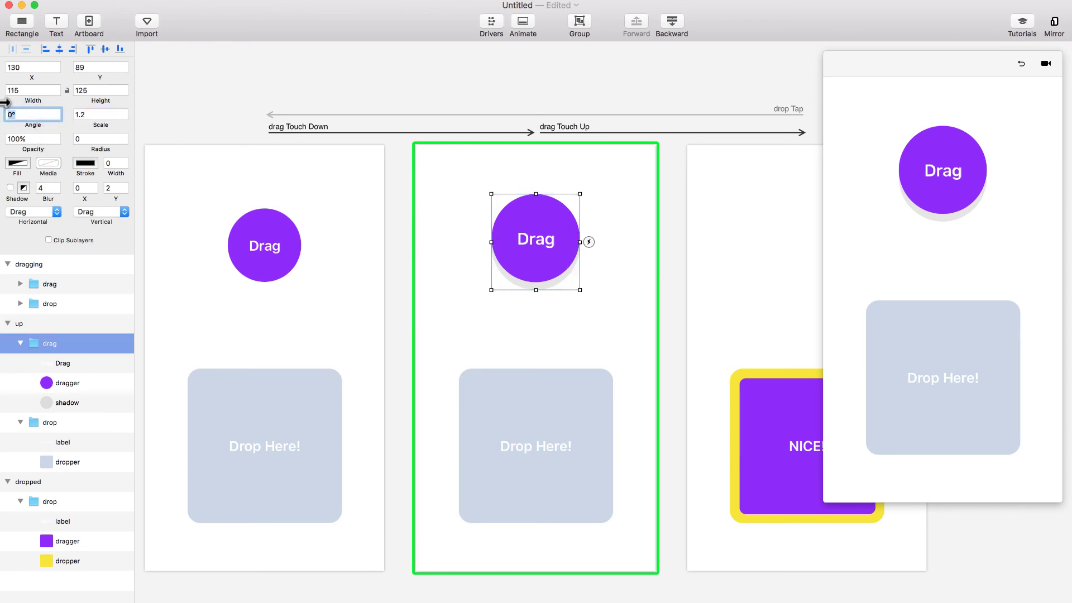
pyautogui.write('-15')
pyautogui.press('Return')
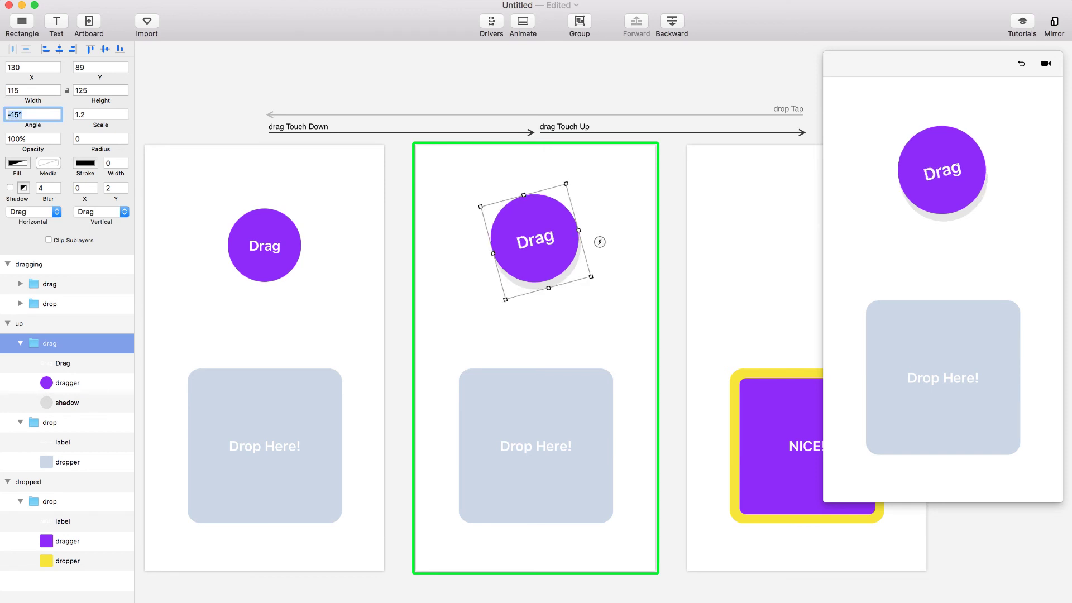
pyautogui.click(1026, 64)
pyautogui.moveTo(955, 178); pyautogui.dragTo(946, 311)
pyautogui.click(941, 354)
pyautogui.moveTo(943, 178); pyautogui.dragTo(916, 321)
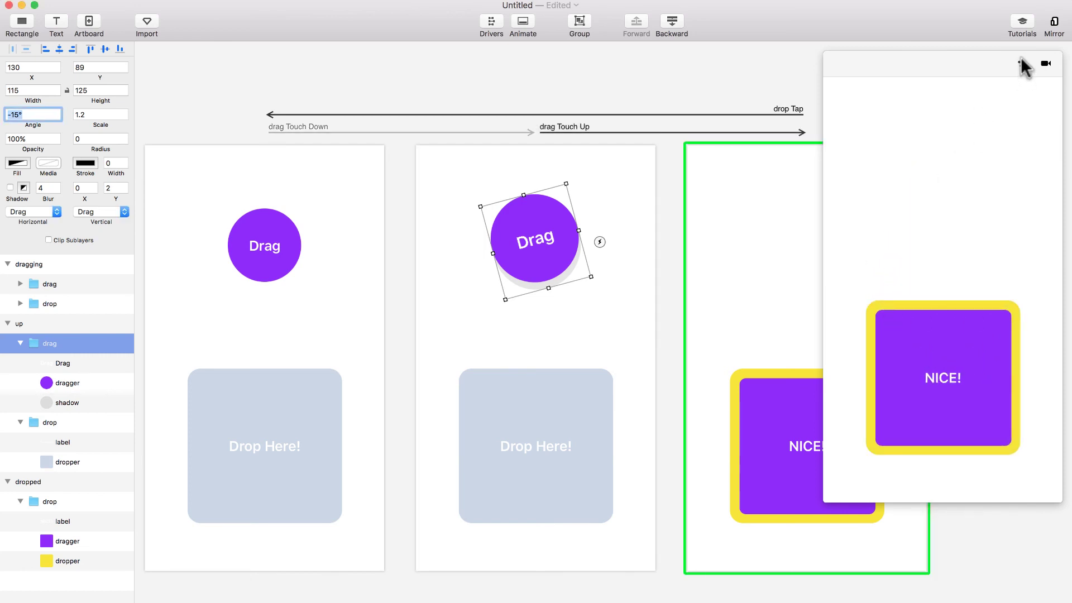
pyautogui.click(498, 87)
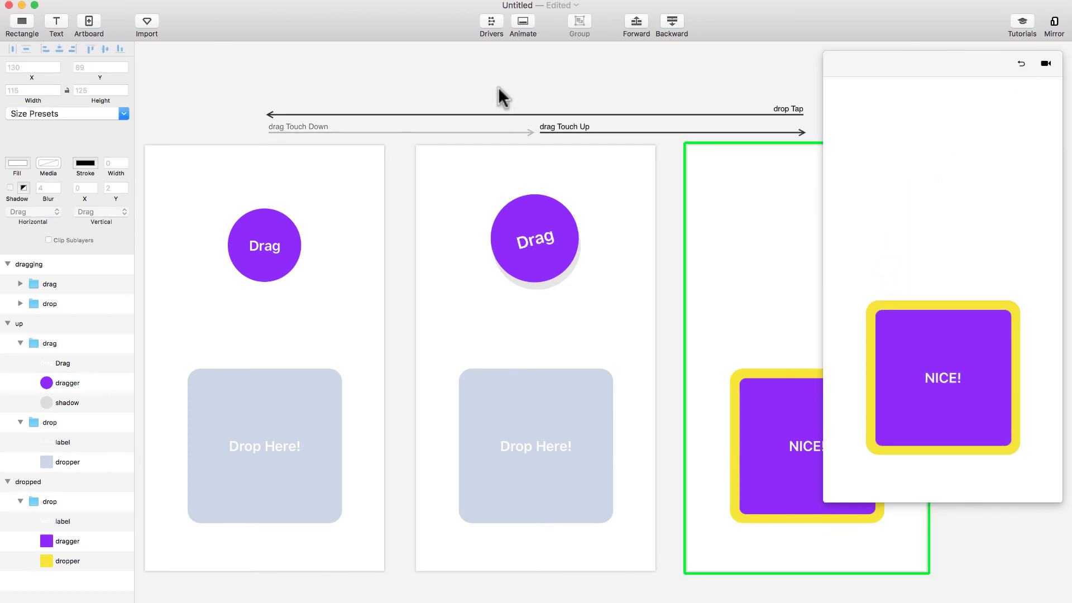
pyautogui.scroll(-3, 498, 87)
pyautogui.hscroll(5, 498, 87)
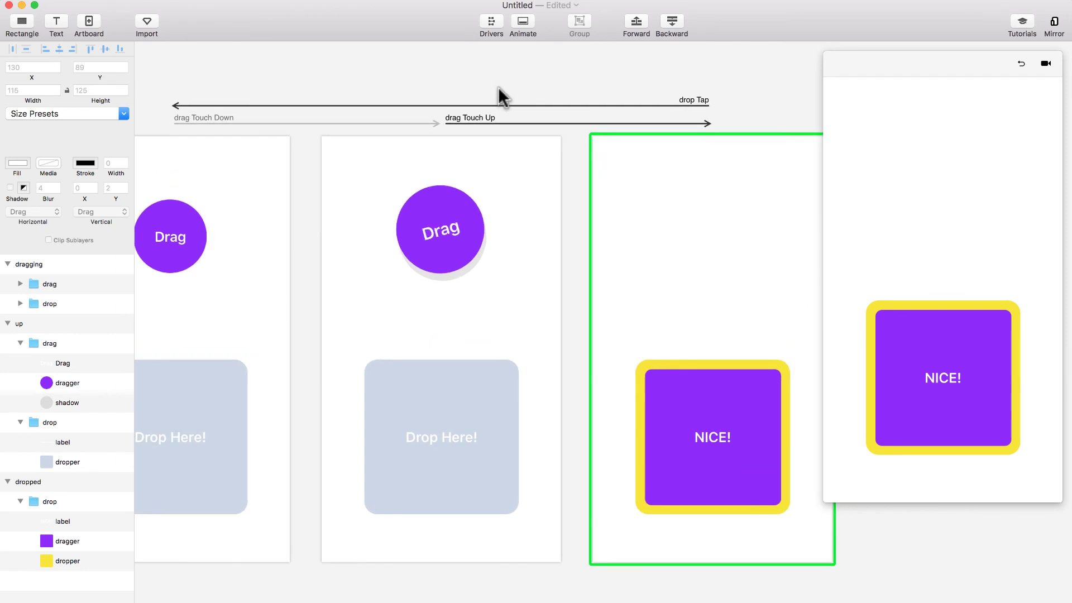
pyautogui.hscroll(-4, 498, 88)
pyautogui.press('cmd+minus')
pyautogui.scroll(-2, 498, 87)
pyautogui.hscroll(3, 498, 87)
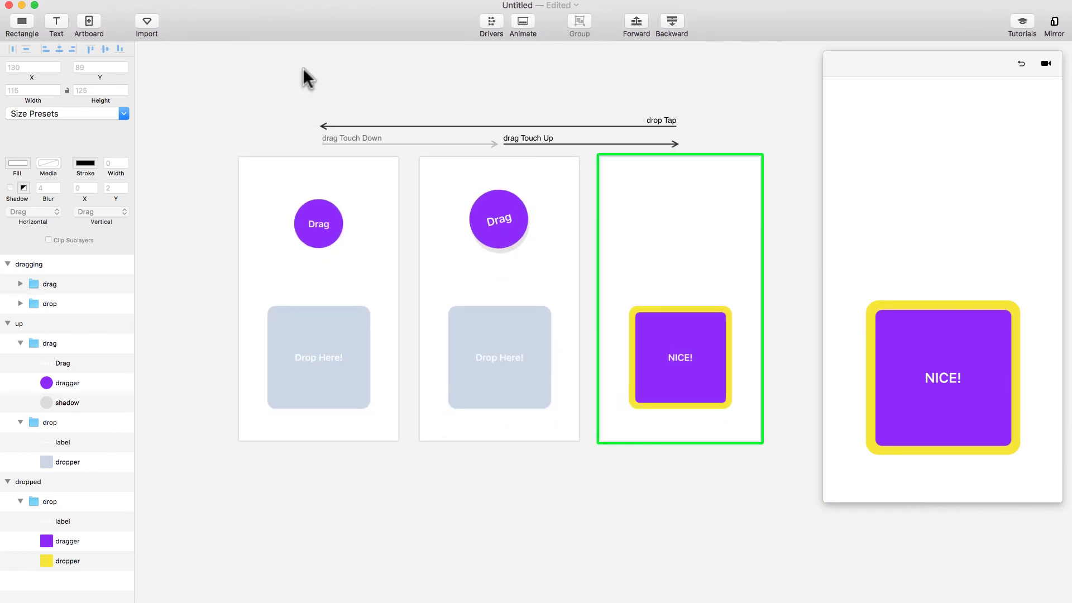
pyautogui.click(942, 406)
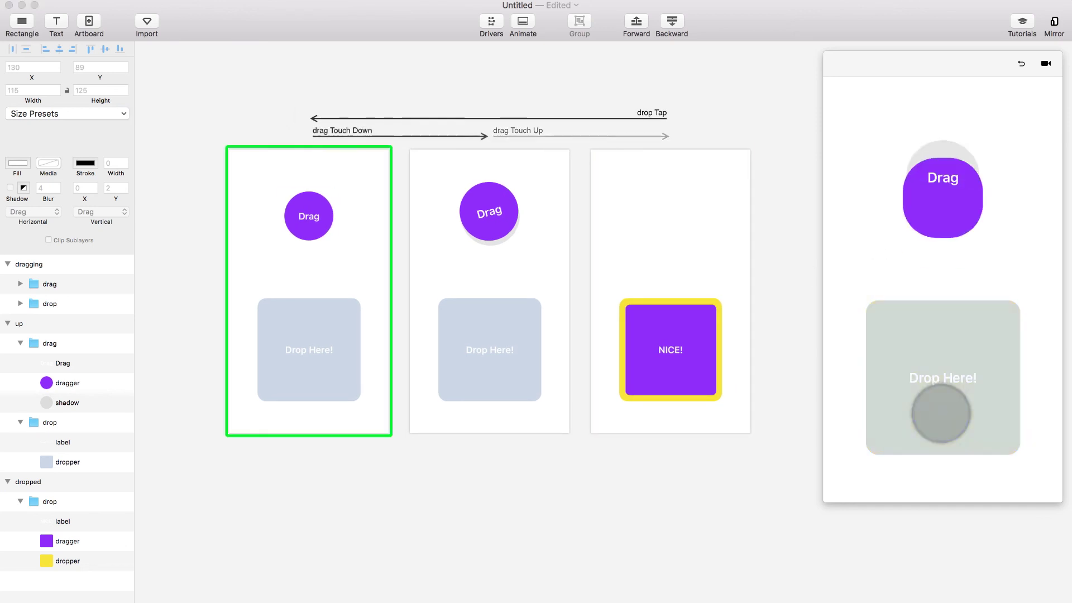